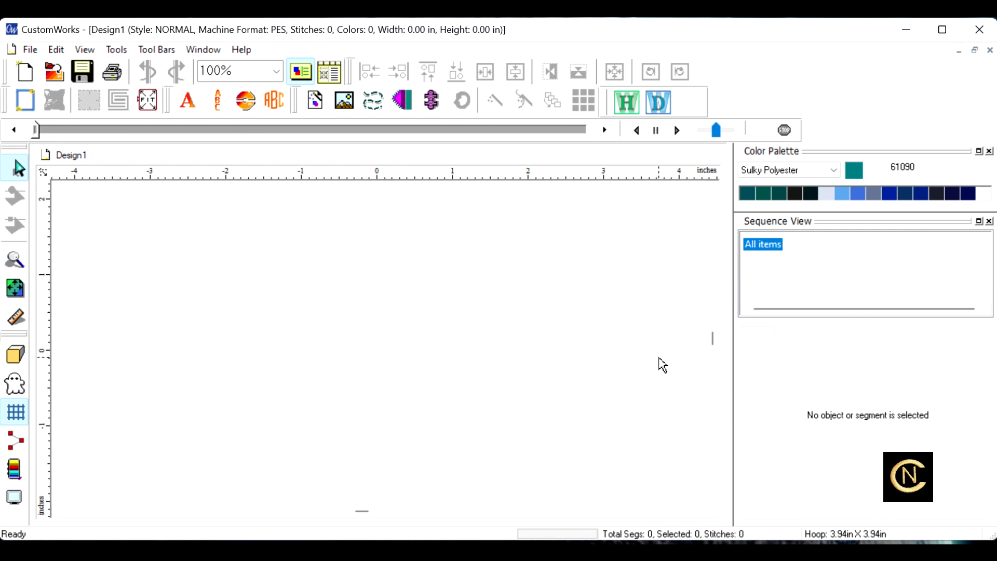
Show the hoop on the canvas and choose the PES 100mm X 100mm hoop.
{"action": "left_click", "coordinate": [15, 470]}
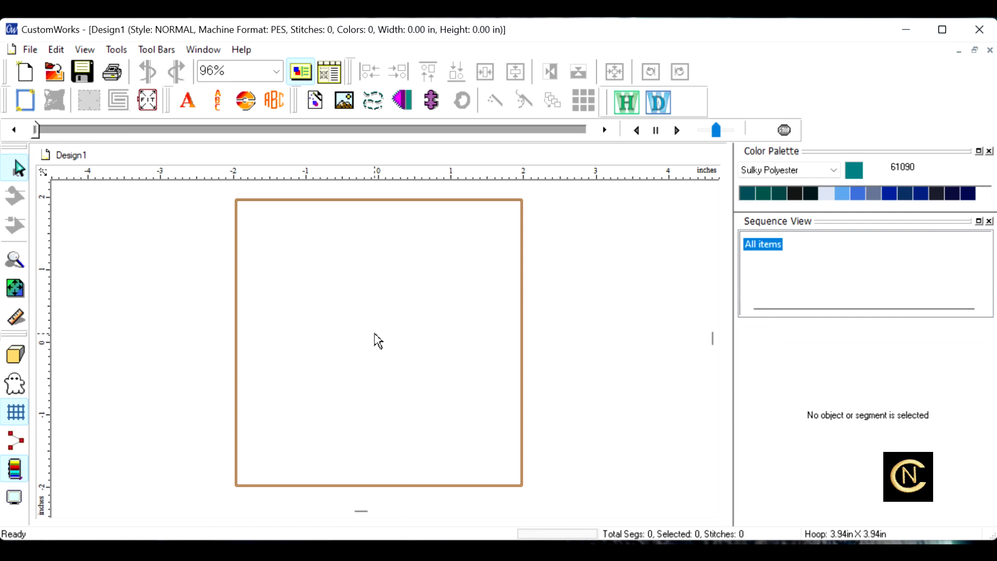
{"action": "left_click", "coordinate": [85, 51]}
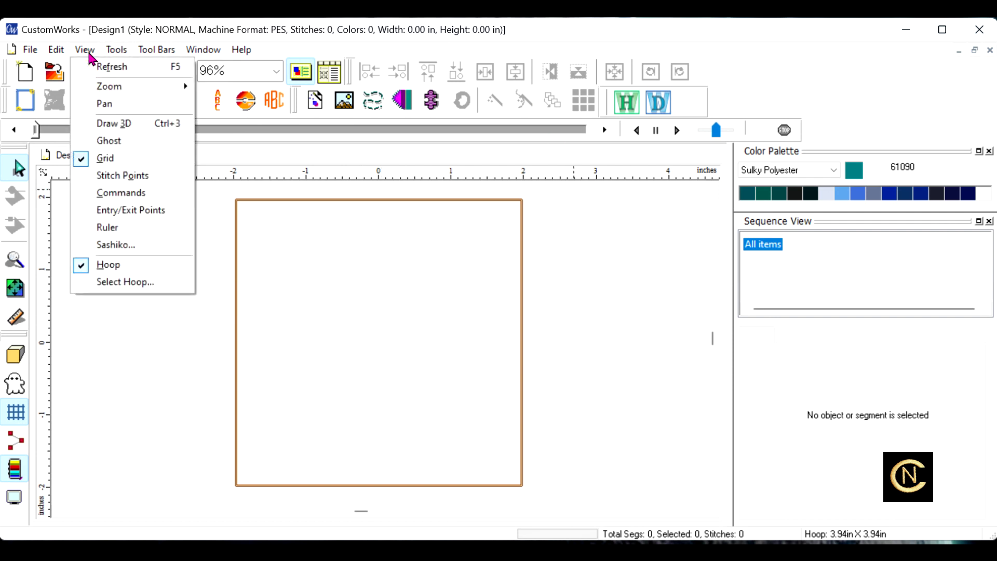
{"action": "left_click", "coordinate": [124, 283]}
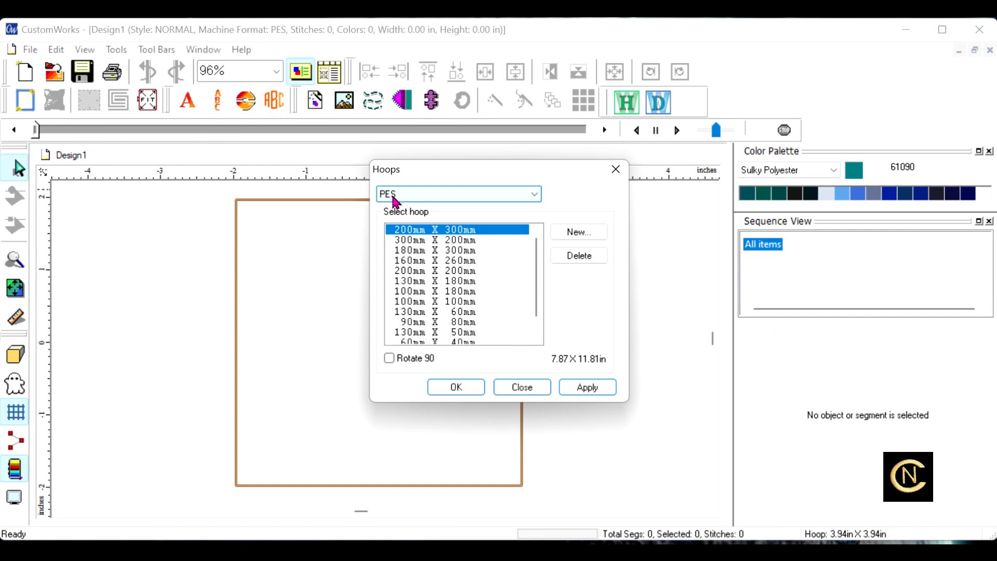
{"action": "left_click", "coordinate": [463, 302]}
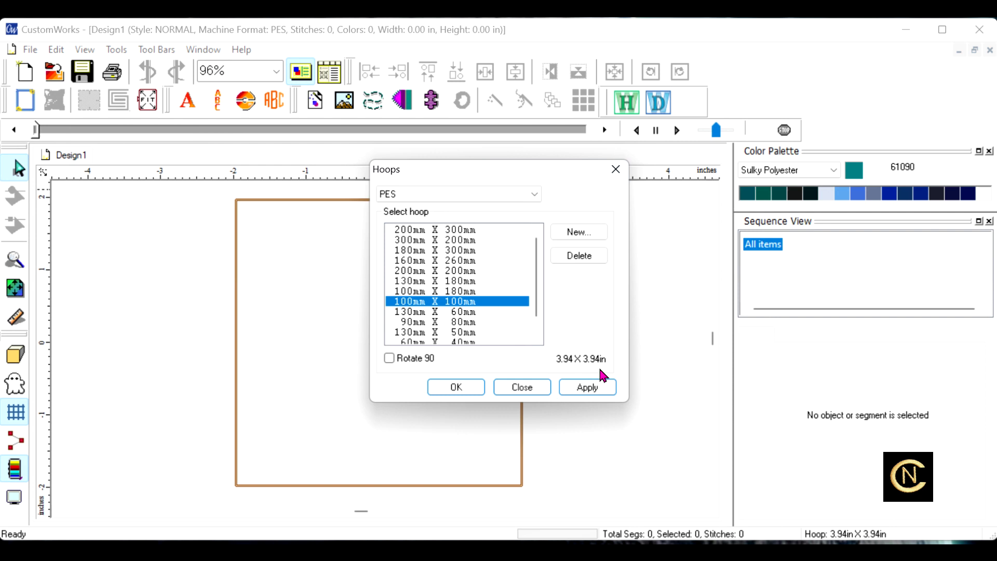
{"action": "left_click", "coordinate": [597, 388]}
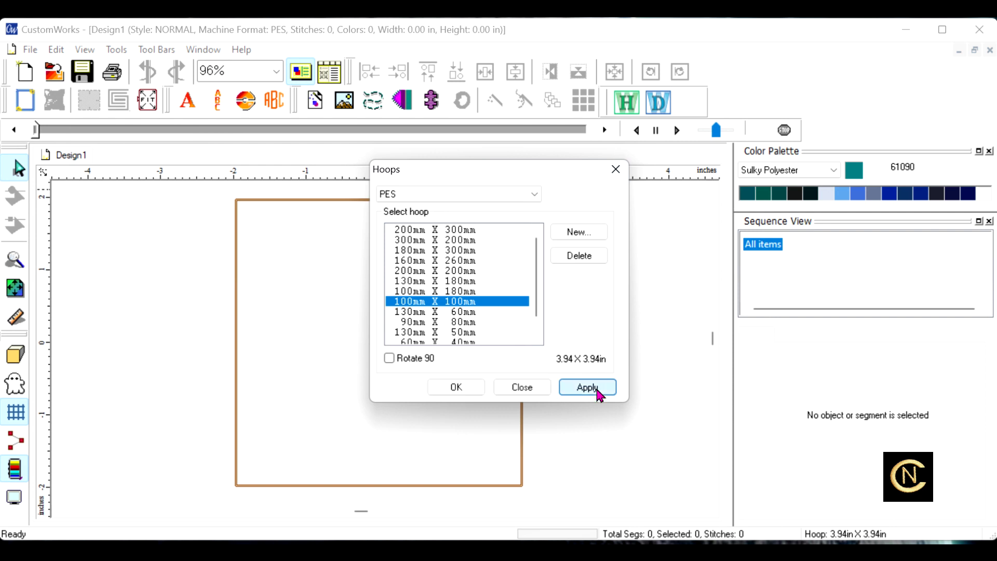
{"action": "left_click", "coordinate": [462, 391]}
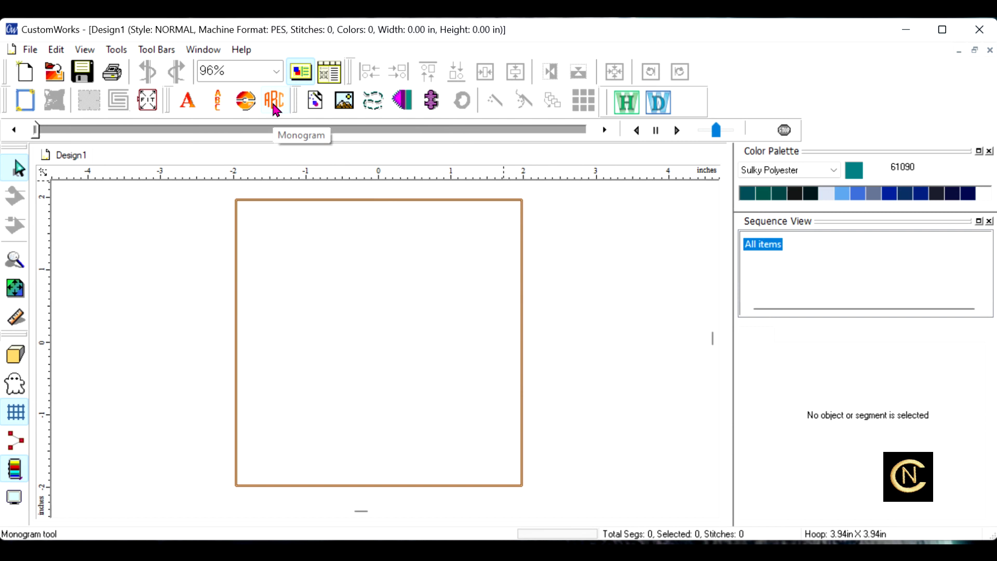
Place an ABC monogram in the Diamond font, 1.18 in high, inside the upper part of the hoop.
{"action": "left_click", "coordinate": [275, 106]}
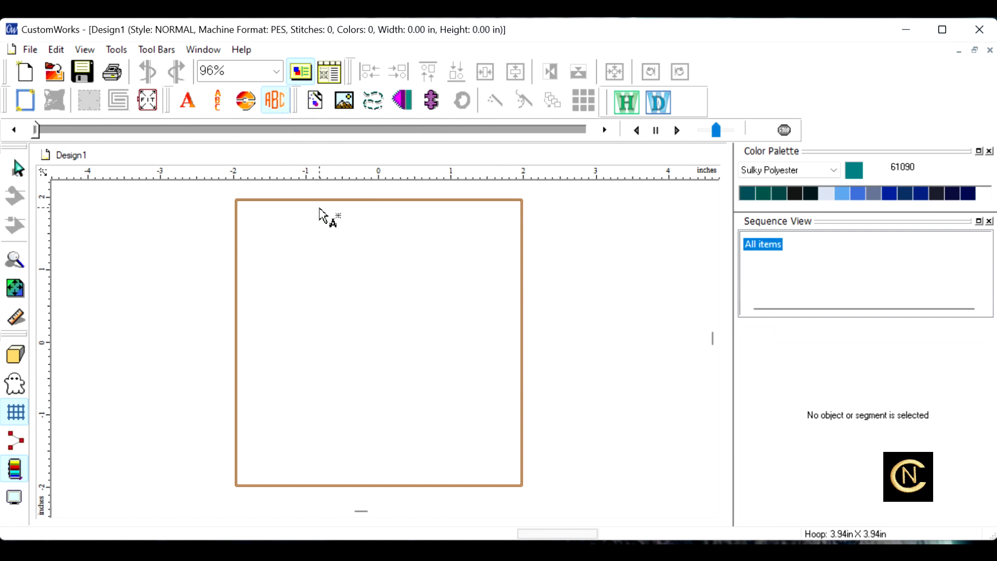
{"action": "left_click", "coordinate": [356, 326]}
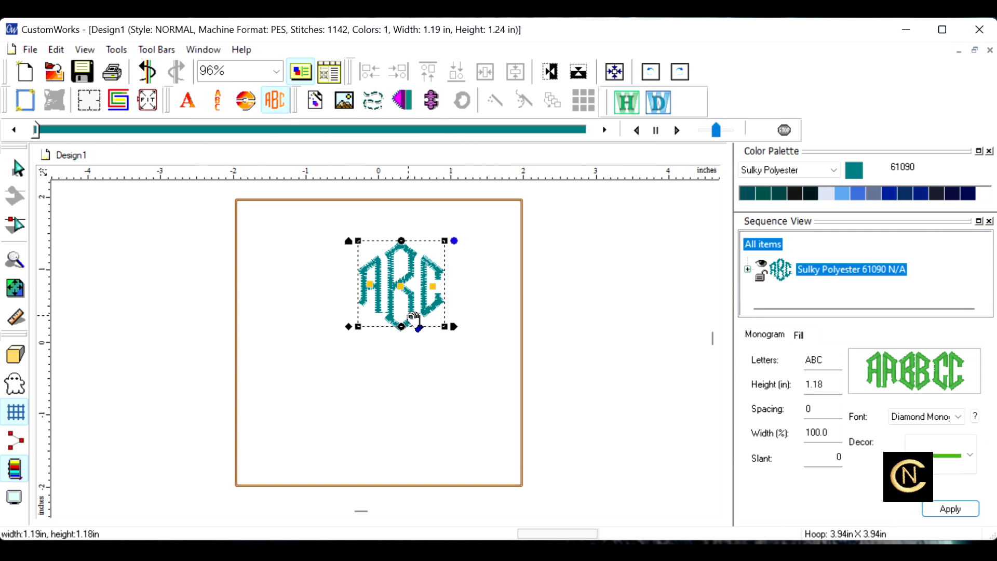
{"action": "left_click_drag", "start_coordinate": [401, 289], "coordinate": [316, 274]}
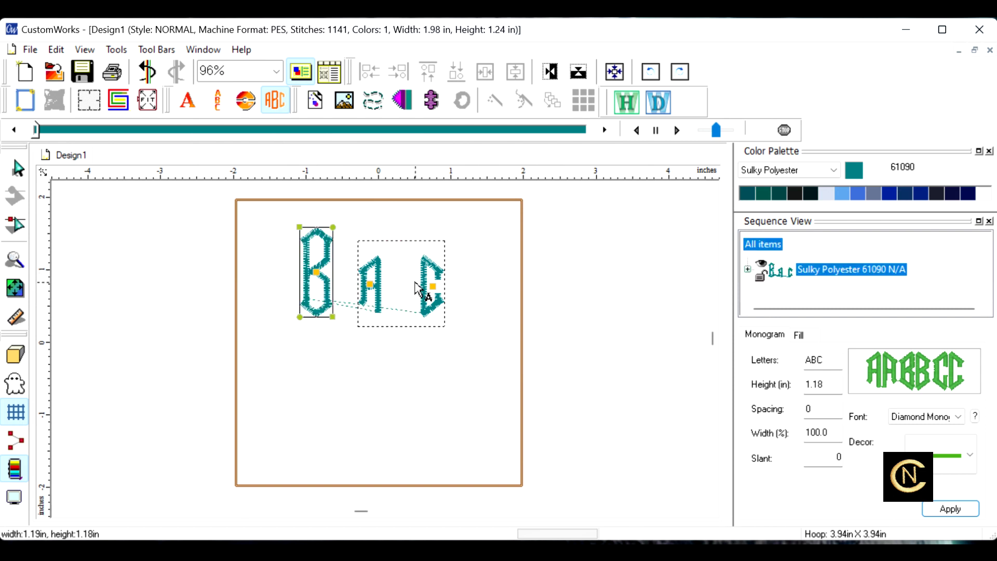
{"action": "left_click", "coordinate": [58, 51]}
{"action": "left_click", "coordinate": [73, 70]}
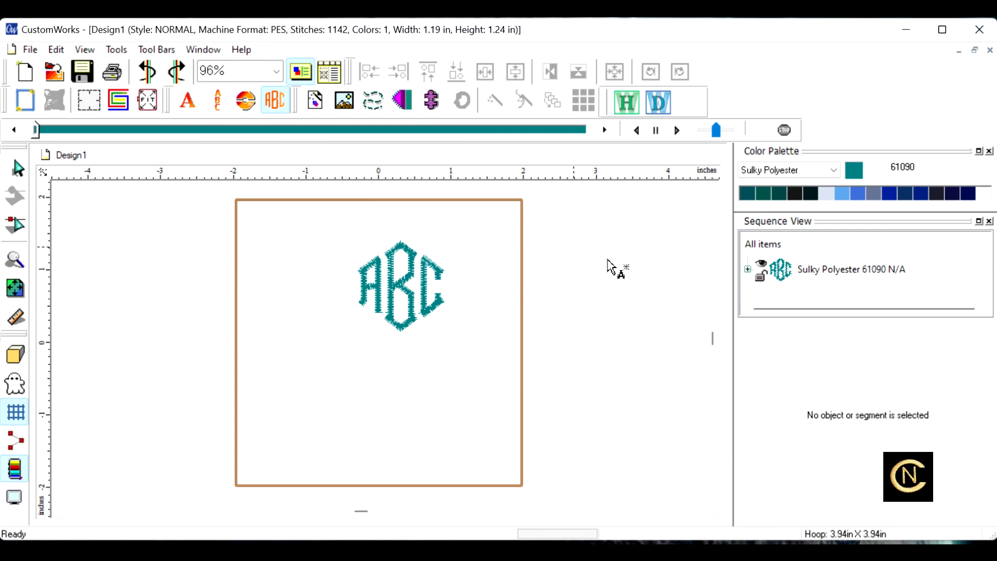
{"action": "left_click", "coordinate": [570, 370]}
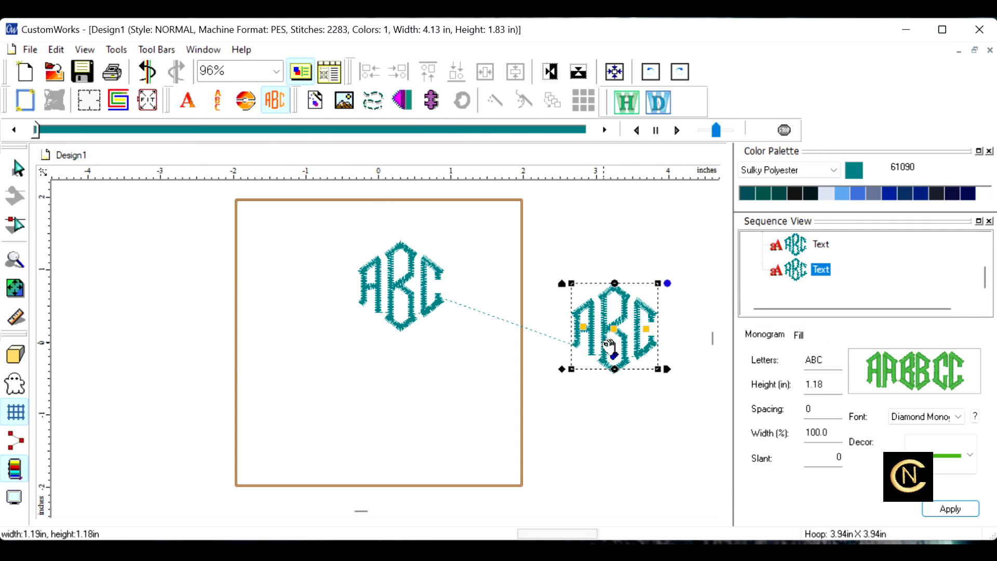
{"action": "left_click", "coordinate": [56, 52]}
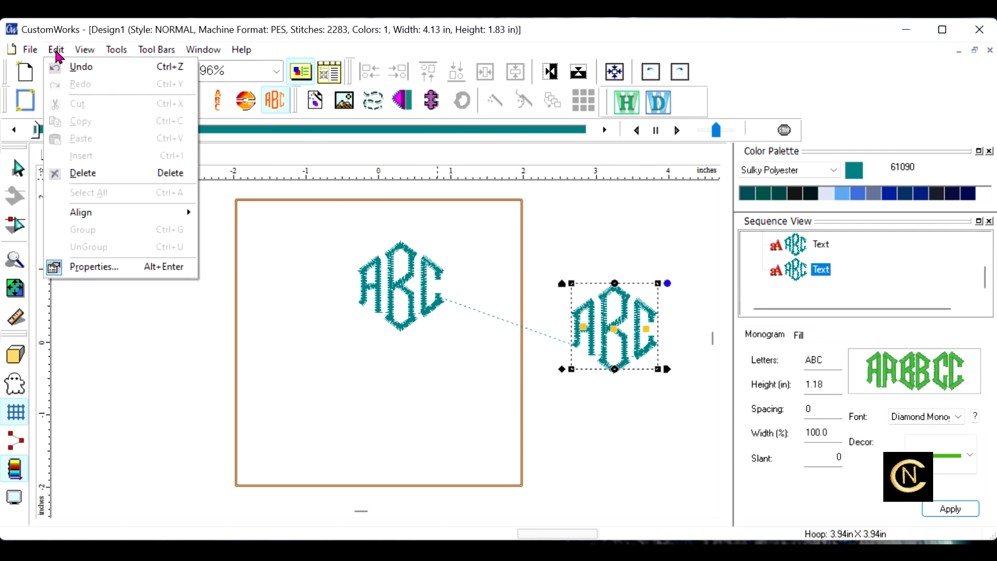
{"action": "left_click", "coordinate": [74, 68]}
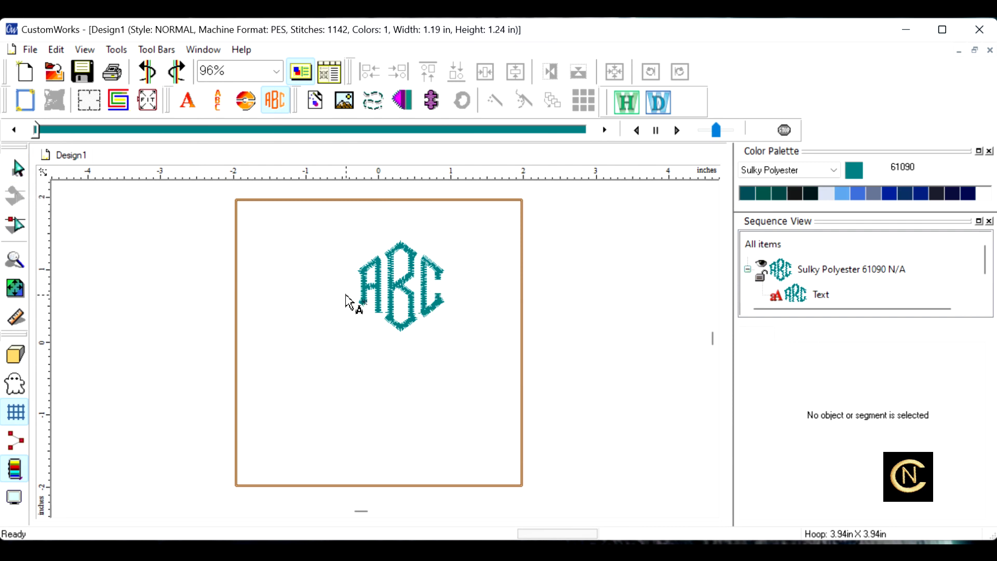
Select the ABC monogram and fit it to the hoop.
{"action": "left_click", "coordinate": [20, 171]}
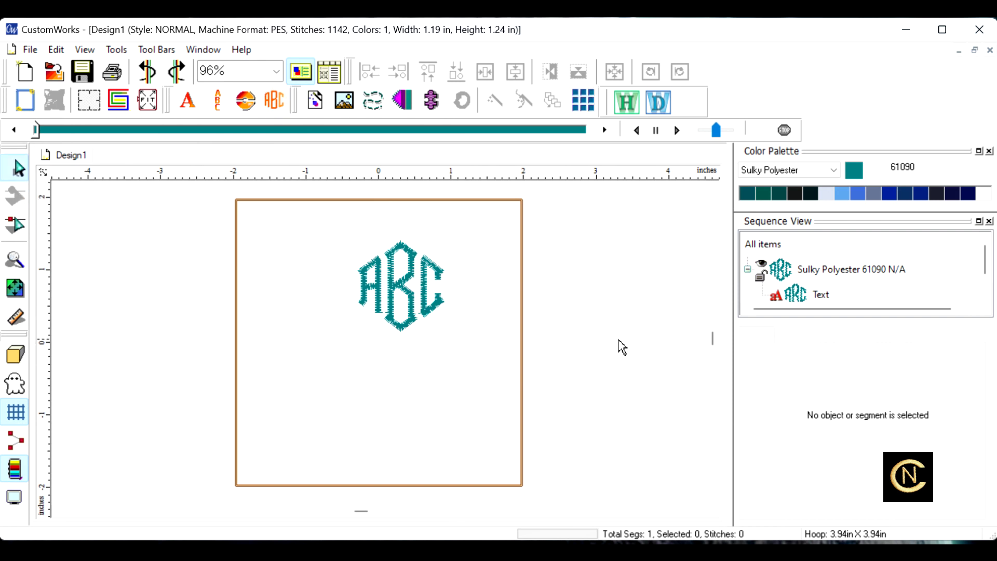
{"action": "scroll", "coordinate": [691, 328], "scroll_direction": "up", "scroll_amount": 3}
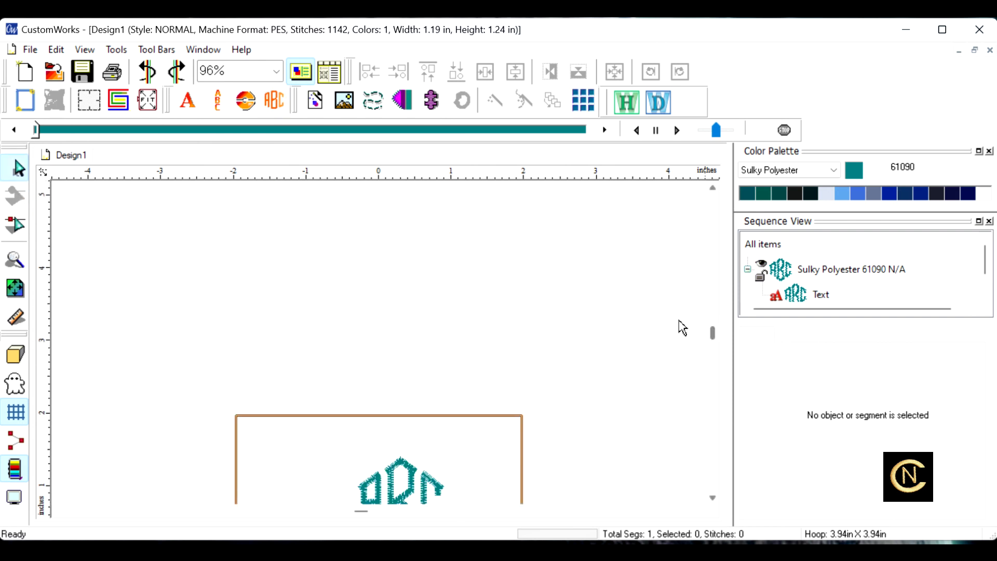
{"action": "left_click", "coordinate": [712, 498]}
{"action": "left_click", "coordinate": [713, 498]}
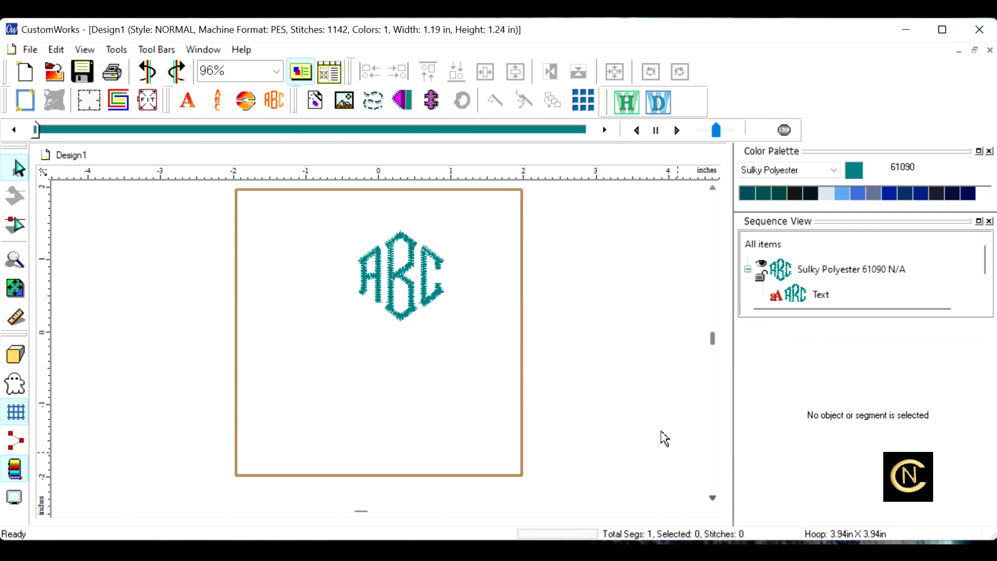
{"action": "left_click", "coordinate": [406, 277]}
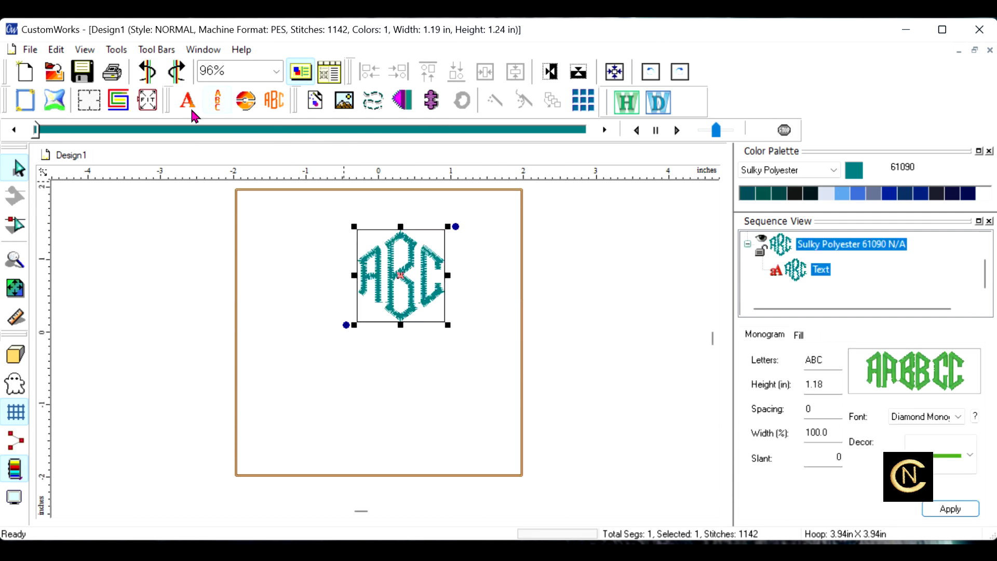
{"action": "left_click", "coordinate": [154, 105]}
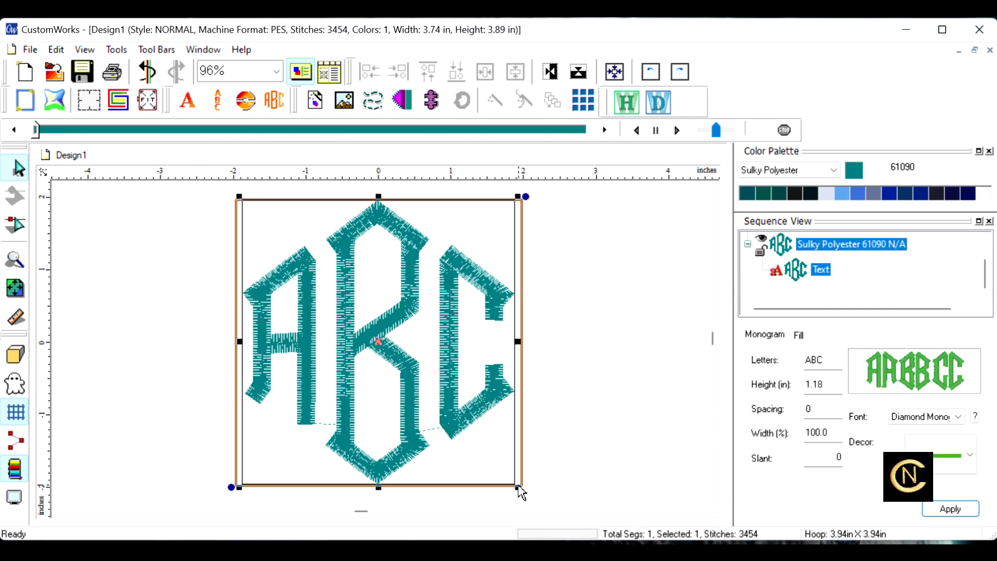
Shrink the monogram to about 2.73 × 2.85 in and center it in the hoop.
{"action": "left_click_drag", "start_coordinate": [517, 486], "coordinate": [442, 410]}
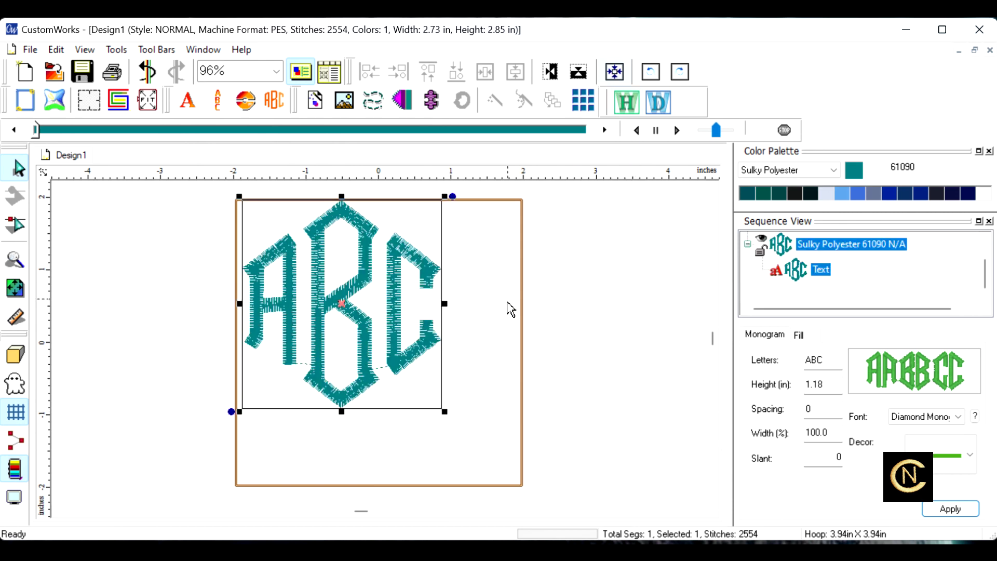
{"action": "left_click", "coordinate": [617, 75]}
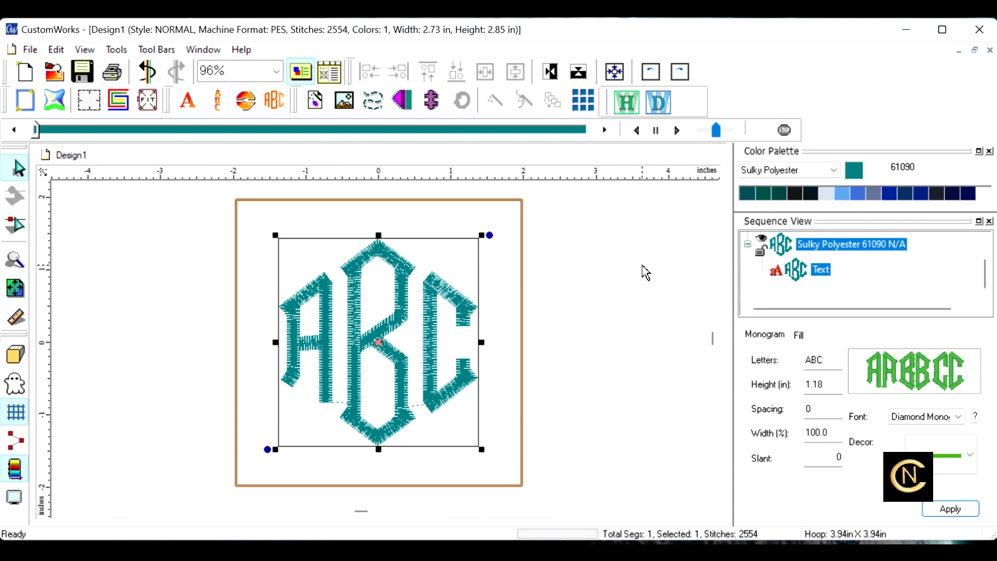
Duplicate the monogram in place by copying and pasting it, and display the design in 3D.
{"action": "right_click", "coordinate": [378, 343]}
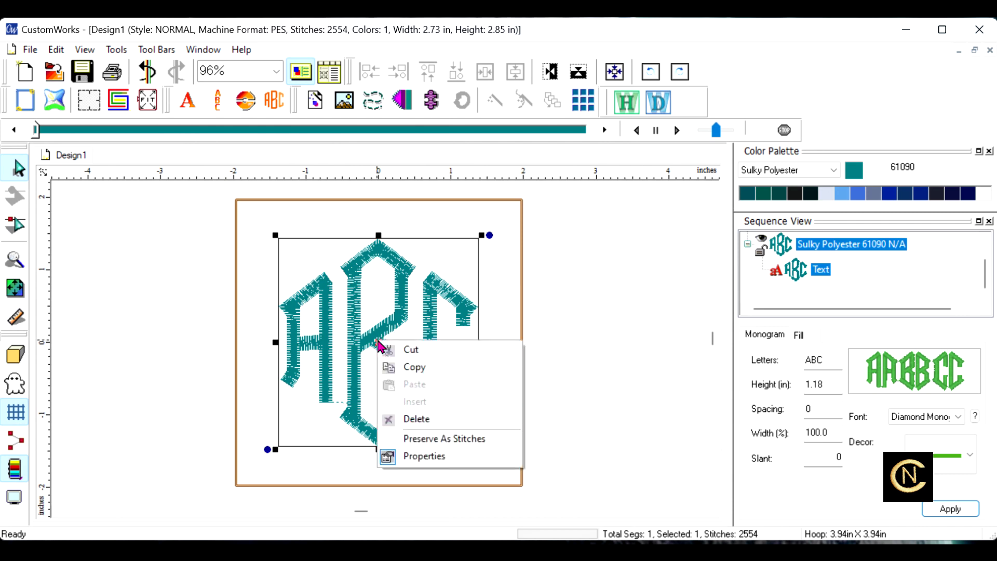
{"action": "left_click", "coordinate": [415, 368]}
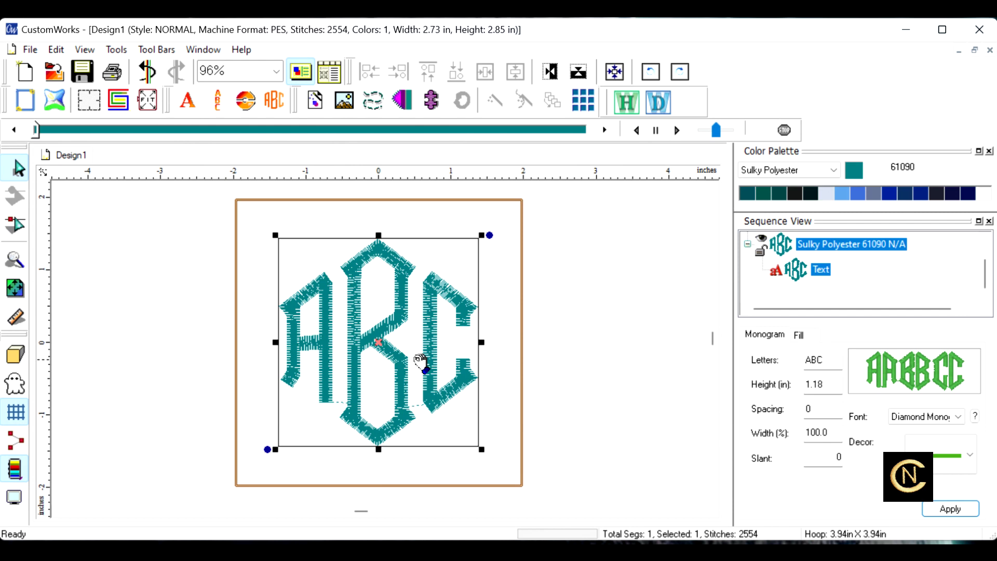
{"action": "right_click", "coordinate": [392, 324]}
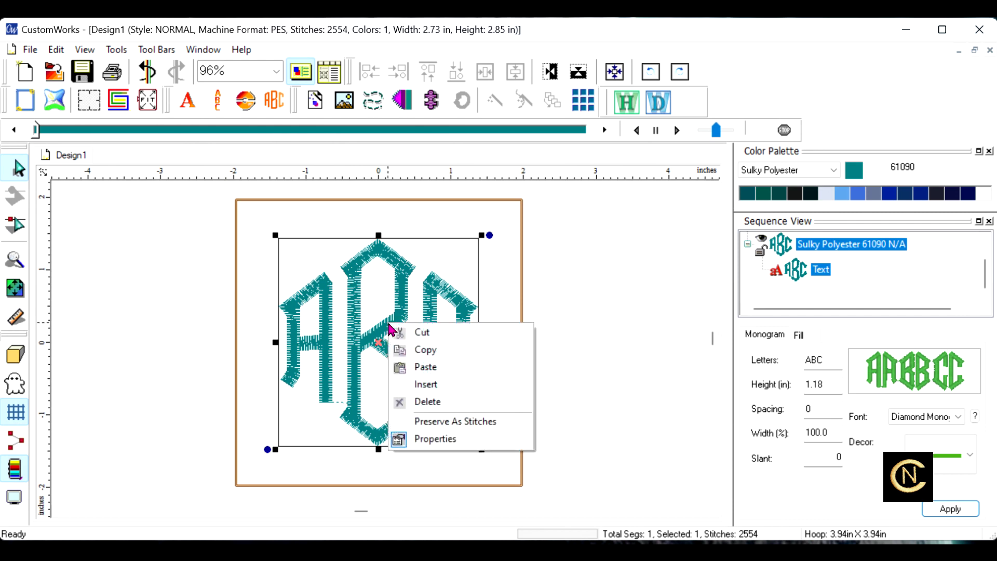
{"action": "left_click", "coordinate": [432, 368]}
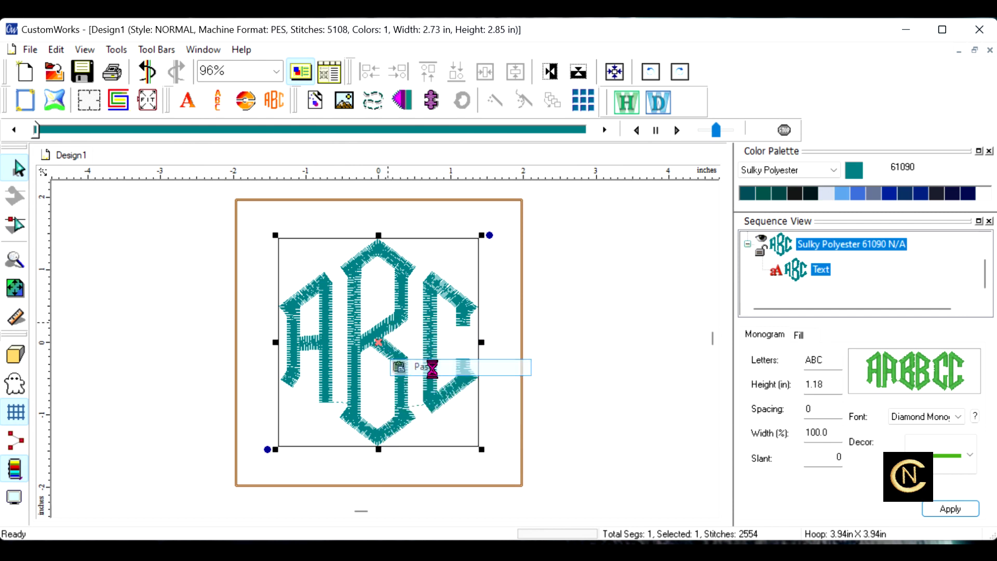
{"action": "left_click", "coordinate": [578, 378]}
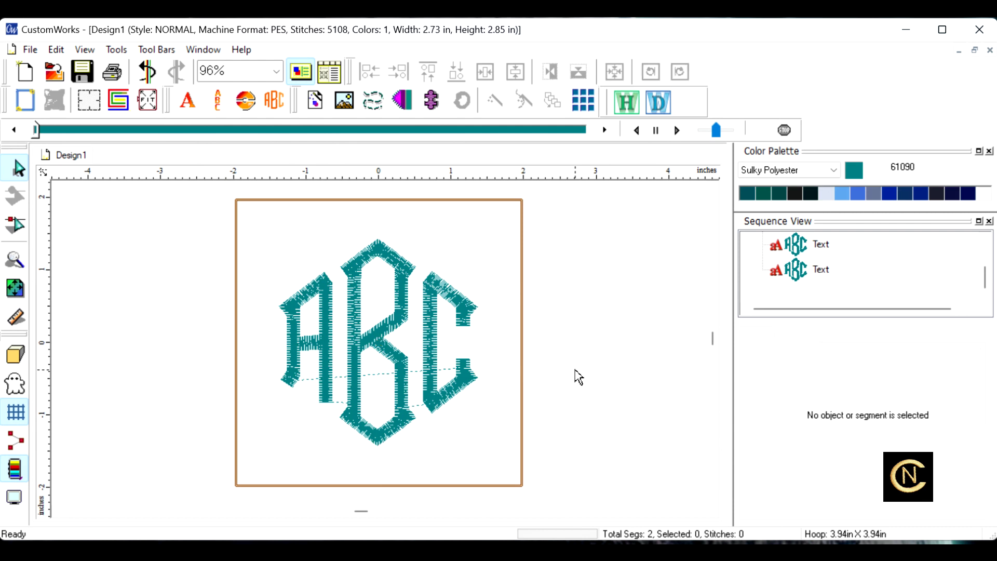
{"action": "left_click", "coordinate": [16, 355]}
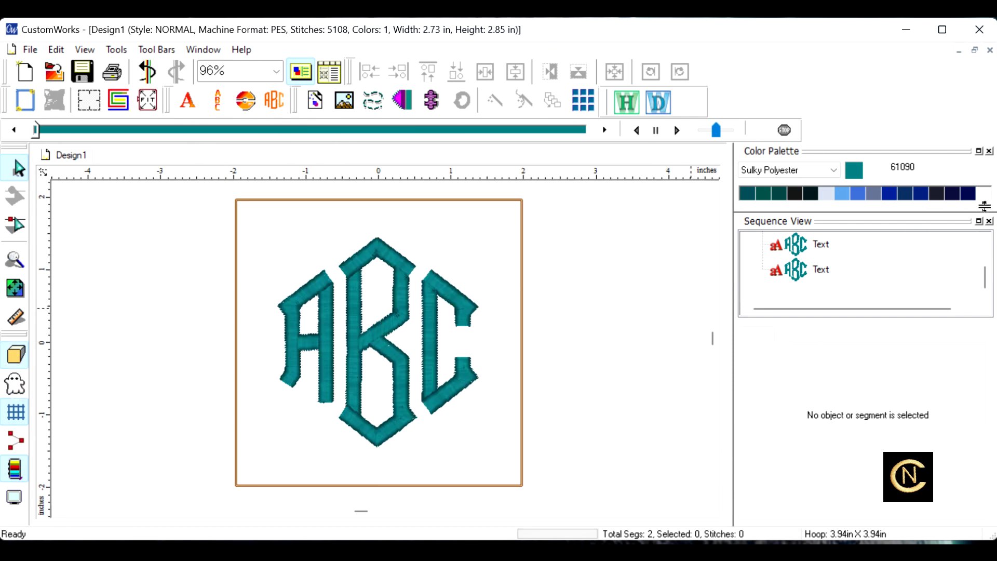
Try to recolor the first monogram copy with purple Sulky Polyester thread 61032.
{"action": "mouse_move", "coordinate": [985, 202]}
{"action": "left_click", "coordinate": [984, 201]}
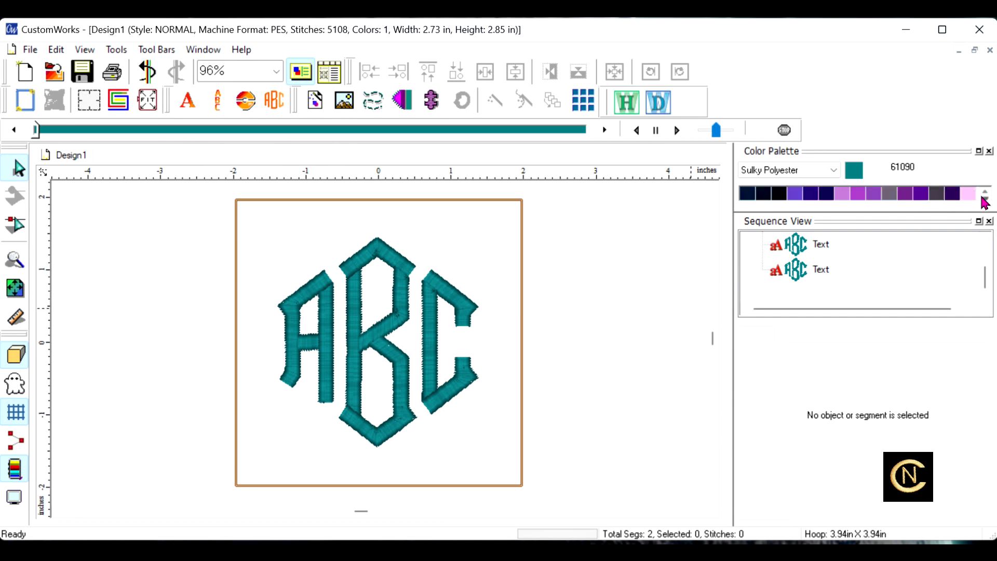
{"action": "left_click", "coordinate": [861, 197]}
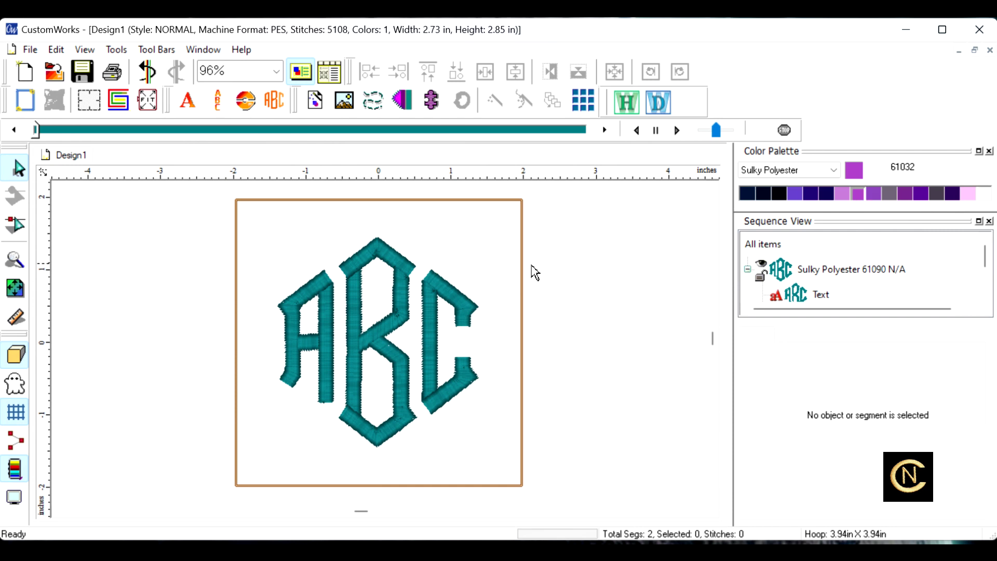
{"action": "left_click", "coordinate": [396, 315]}
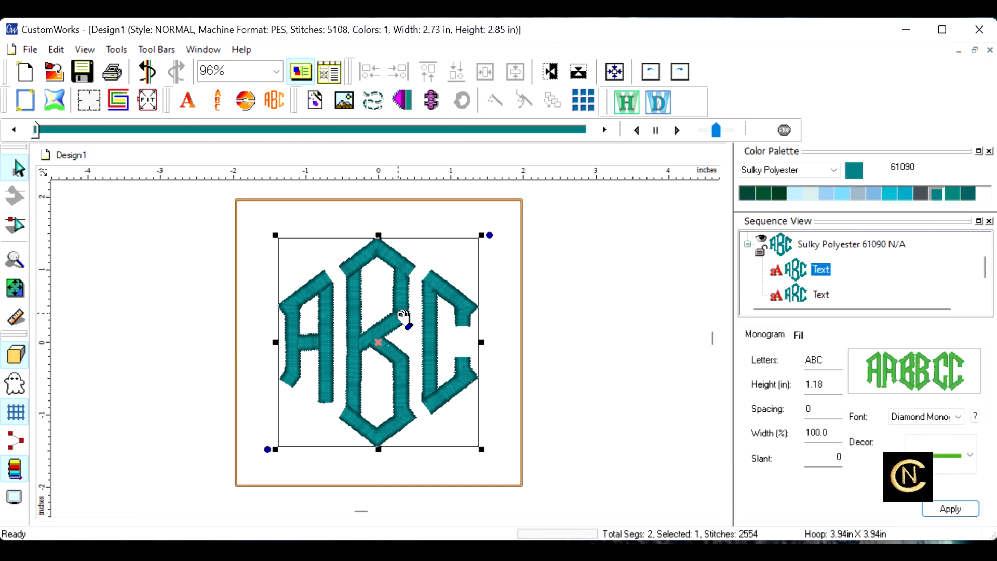
{"action": "left_click", "coordinate": [985, 201]}
{"action": "left_click", "coordinate": [985, 201]}
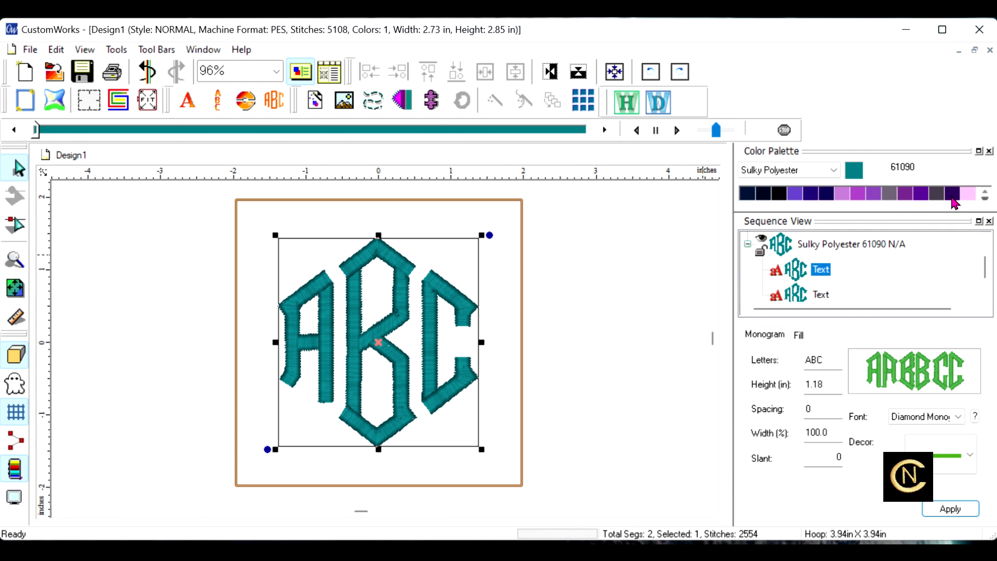
{"action": "left_click", "coordinate": [859, 198]}
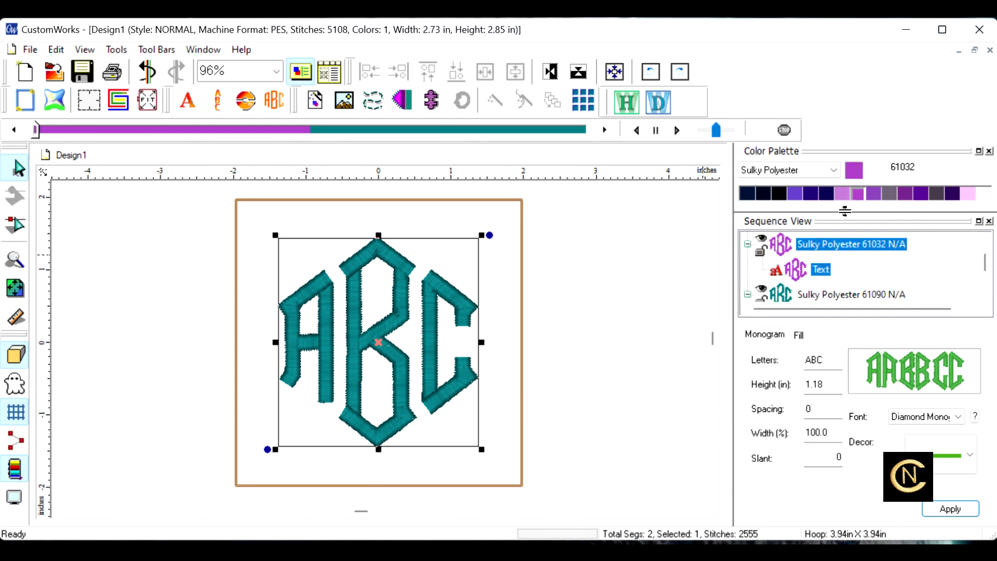
Undo the thread color change on the first monogram copy and clear the selection.
{"action": "left_click", "coordinate": [807, 293]}
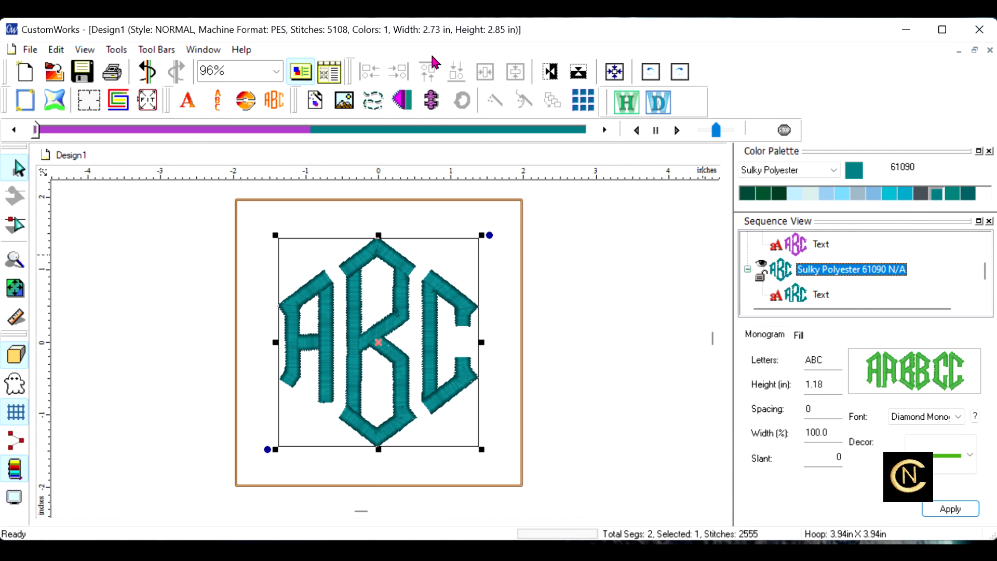
{"action": "left_click", "coordinate": [56, 51]}
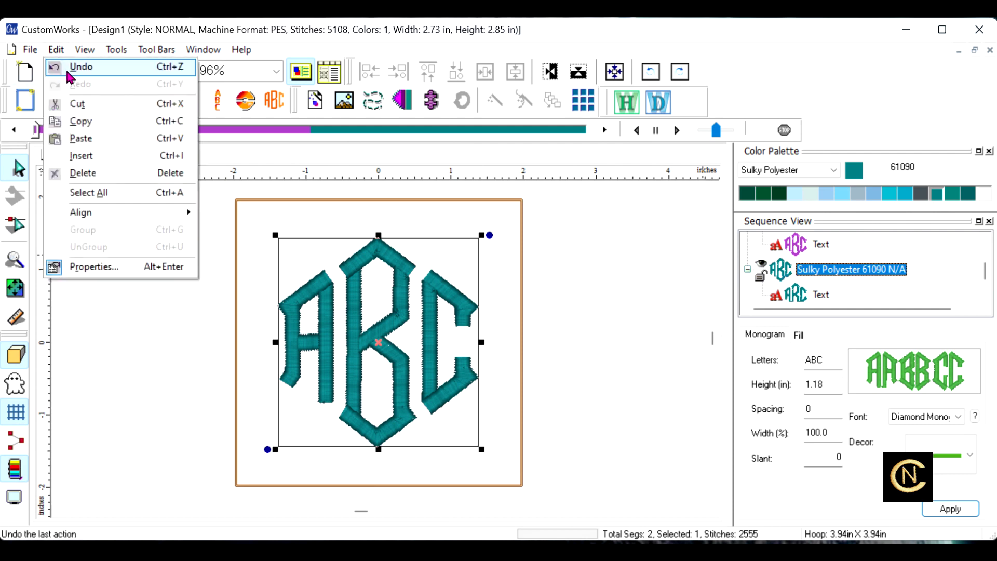
{"action": "left_click", "coordinate": [68, 70]}
{"action": "left_click", "coordinate": [633, 326]}
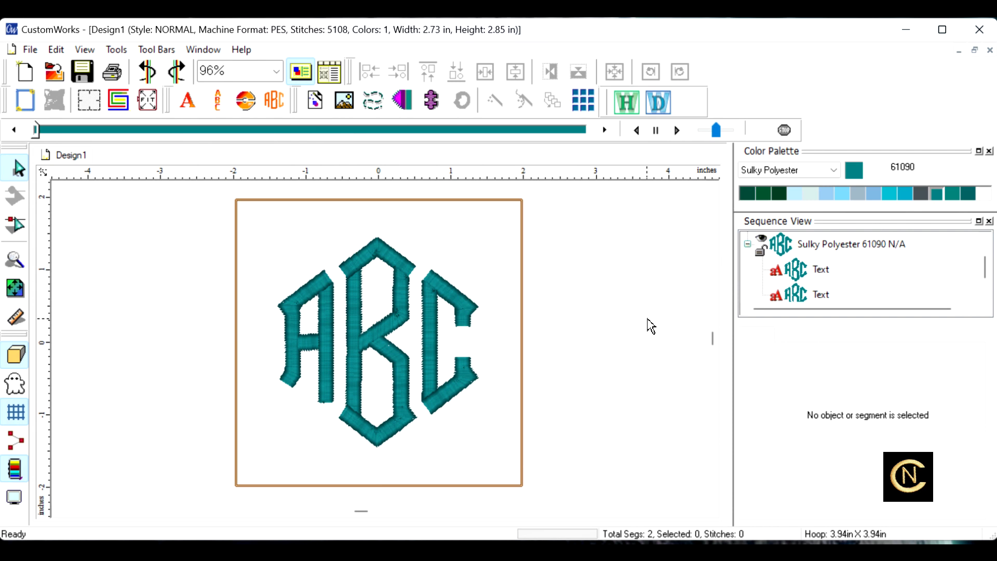
{"action": "left_click", "coordinate": [801, 276]}
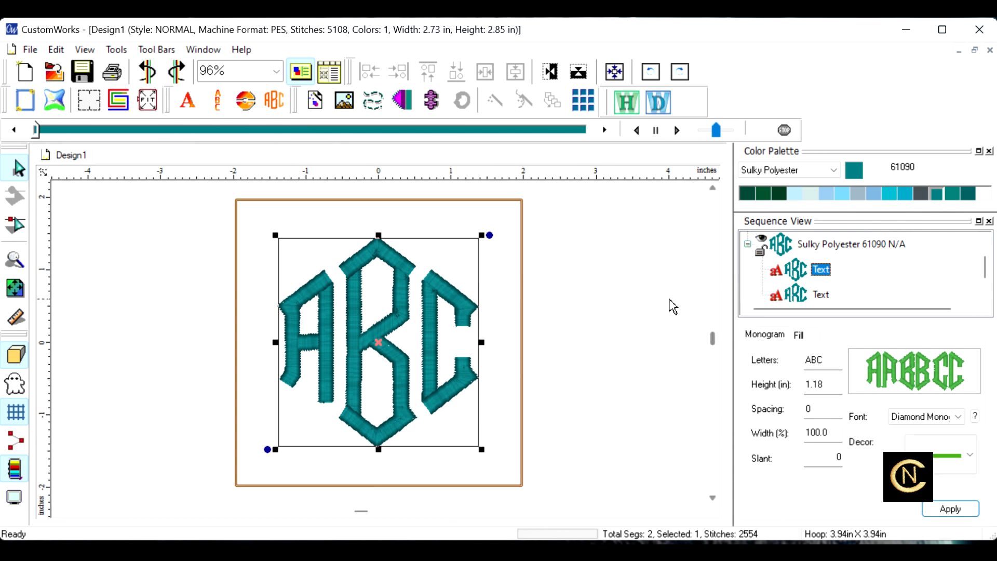
{"action": "left_click", "coordinate": [628, 307]}
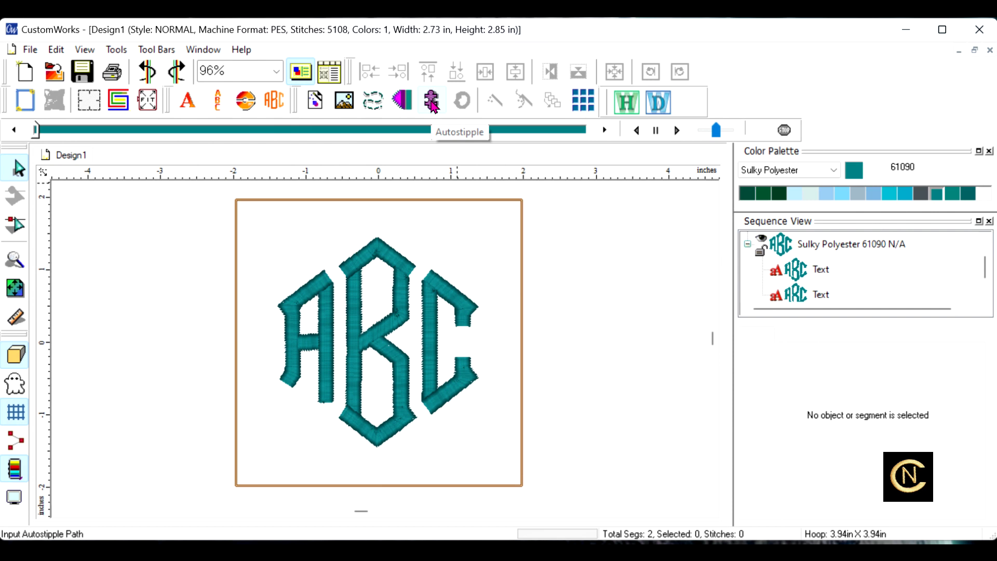
Trace a closed six-point Autostipple path closely around the monogram as a hexagon about 2.9 × 3.0 in.
{"action": "left_click", "coordinate": [433, 101]}
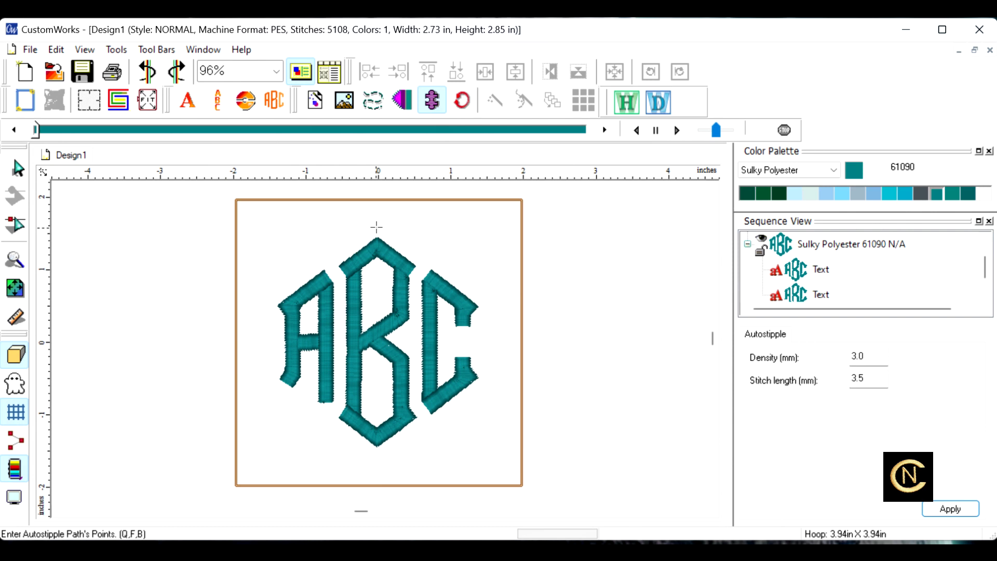
{"action": "left_click", "coordinate": [376, 228]}
{"action": "left_click", "coordinate": [486, 306]}
{"action": "left_click", "coordinate": [487, 379]}
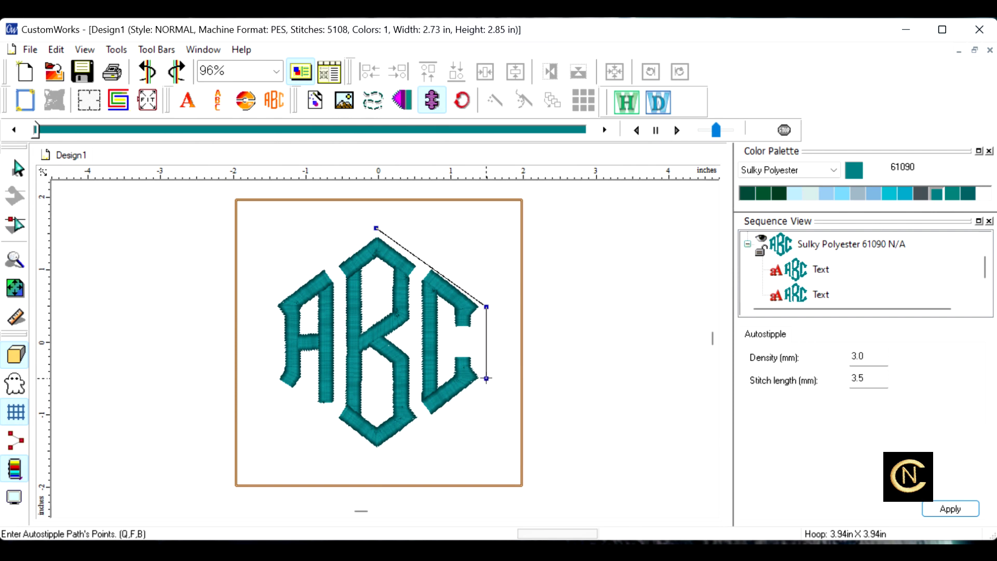
{"action": "left_click", "coordinate": [377, 456]}
{"action": "left_click", "coordinate": [270, 379]}
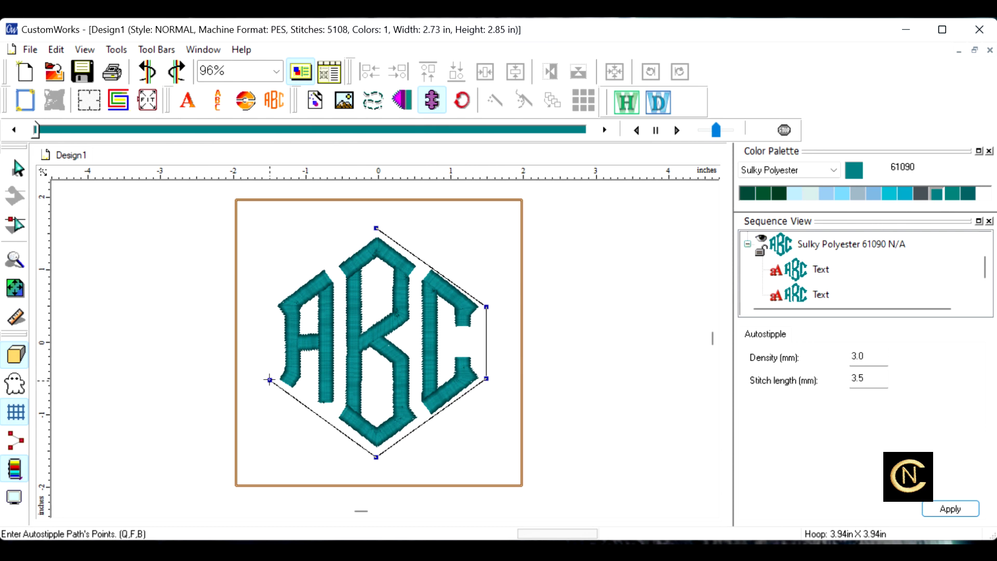
{"action": "left_click", "coordinate": [267, 305]}
{"action": "left_click", "coordinate": [376, 228]}
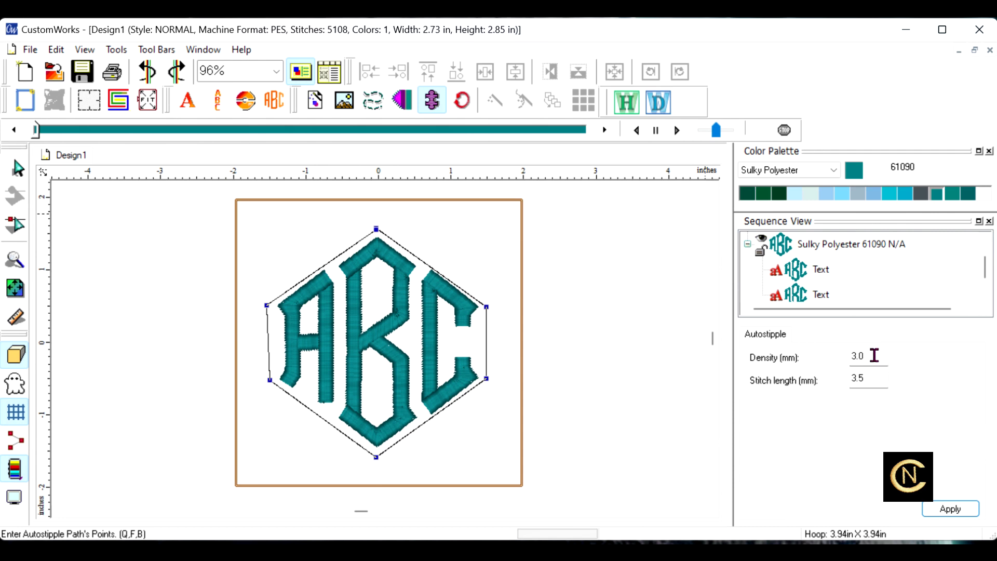
Generate the stipple fill with a density of 1.5 mm and a stitch length of 2.0 mm, and clear the selection.
{"action": "left_click_drag", "start_coordinate": [874, 355], "coordinate": [848, 356]}
{"action": "type", "text": "105"}
{"action": "left_click_drag", "start_coordinate": [881, 353], "coordinate": [836, 368]}
{"action": "type", "text": "1.5"}
{"action": "left_click_drag", "start_coordinate": [879, 385], "coordinate": [850, 387]}
{"action": "type", "text": "2.0"}
{"action": "left_click", "coordinate": [949, 509]}
{"action": "key", "text": "f"}
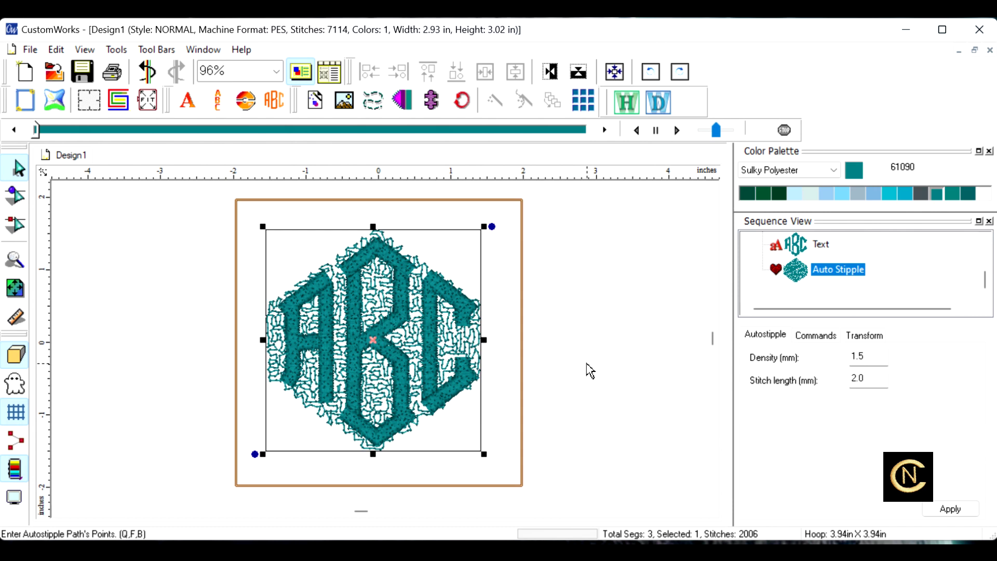
{"action": "left_click", "coordinate": [18, 169]}
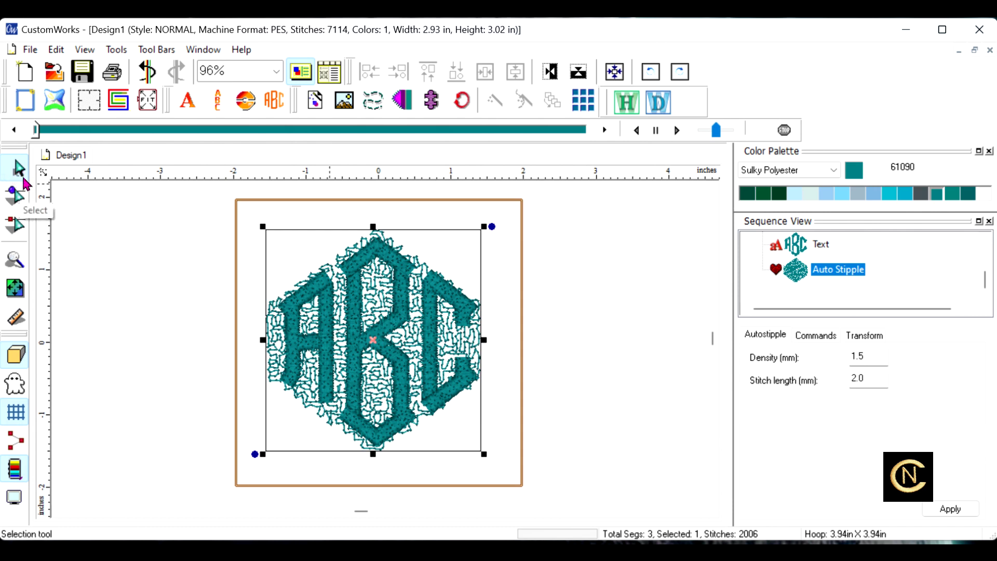
{"action": "left_click", "coordinate": [652, 352]}
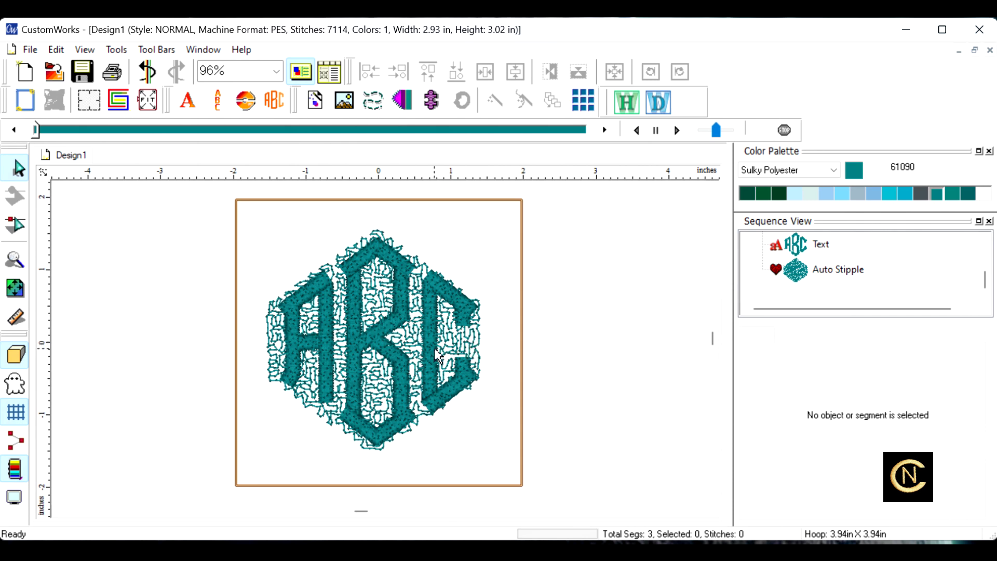
Move the Auto Stipple object to the first place in the stitching sequence.
{"action": "left_click", "coordinate": [798, 279]}
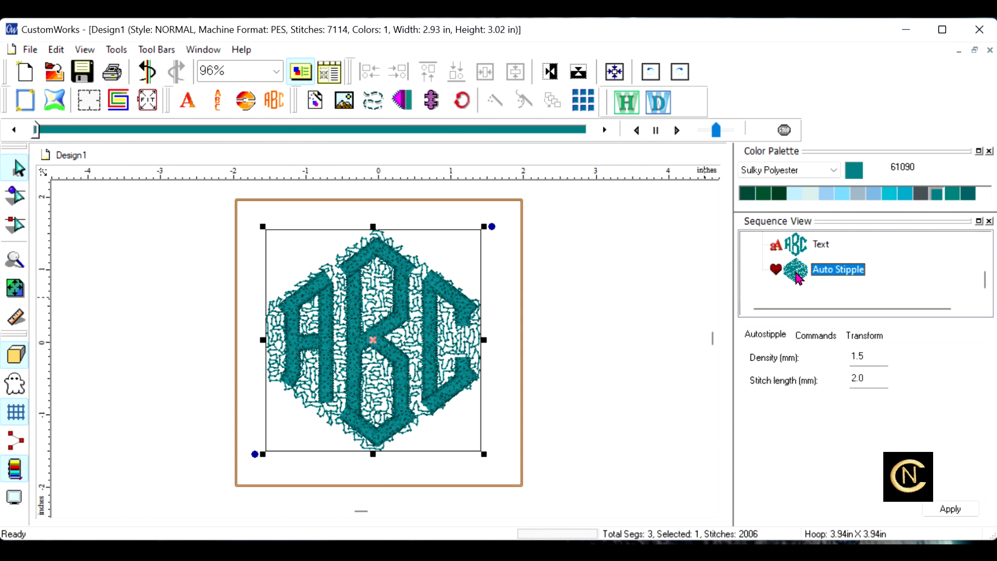
{"action": "right_click", "coordinate": [798, 280]}
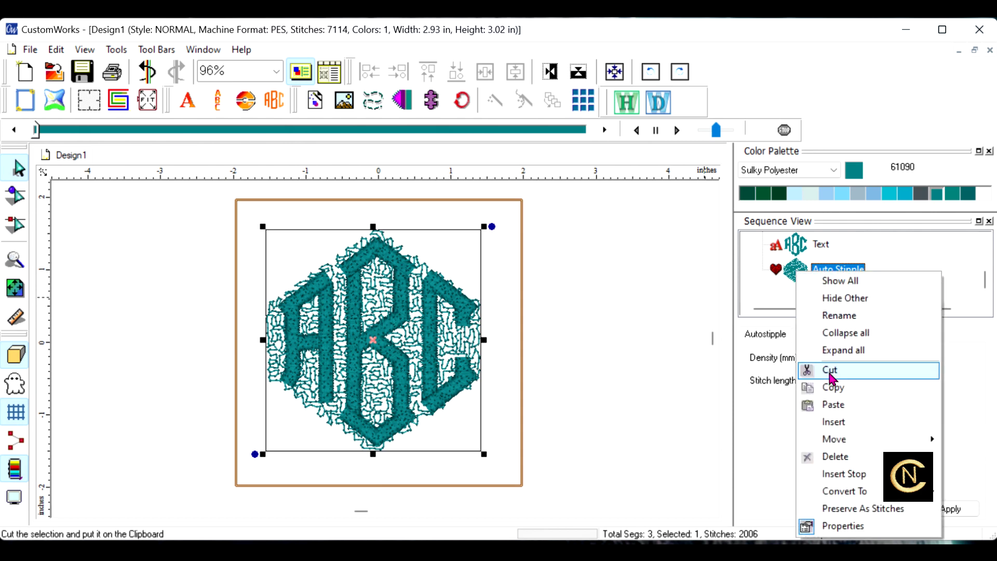
{"action": "mouse_move", "coordinate": [837, 439]}
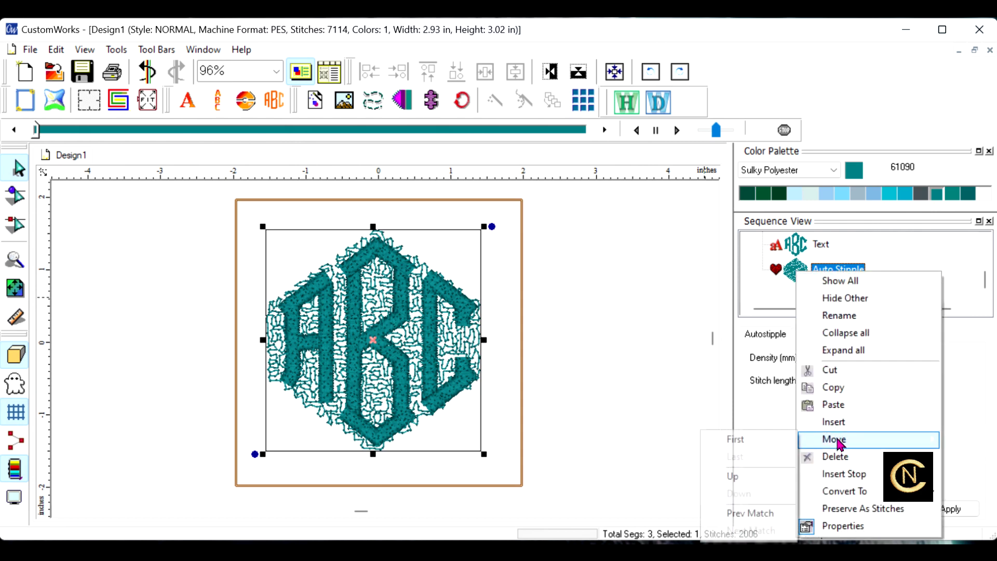
{"action": "left_click", "coordinate": [770, 441]}
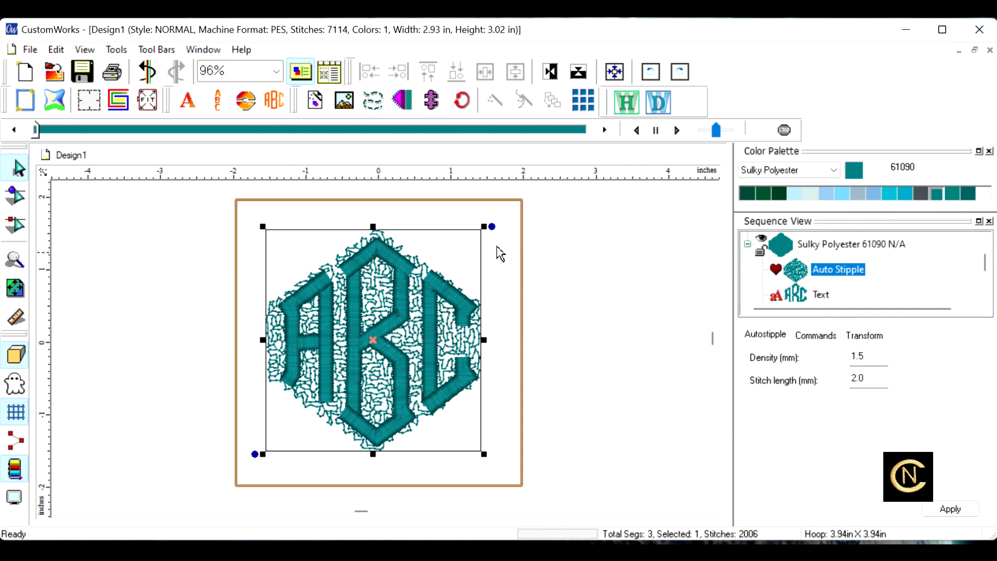
Delete the last monogram text copy from the stitching sequence.
{"action": "left_click", "coordinate": [985, 296]}
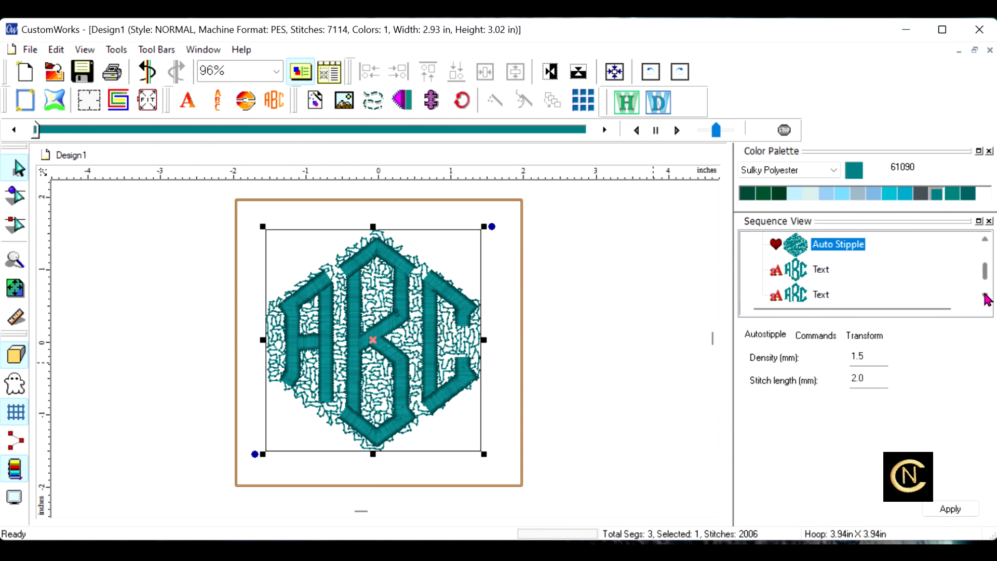
{"action": "left_click", "coordinate": [986, 297]}
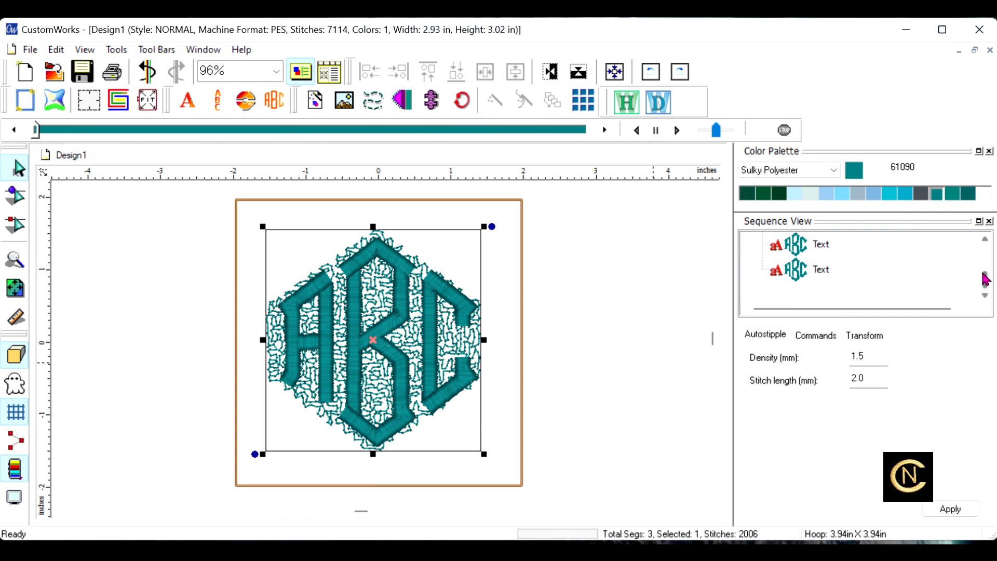
{"action": "scroll", "coordinate": [985, 274], "scroll_direction": "up", "scroll_amount": 1}
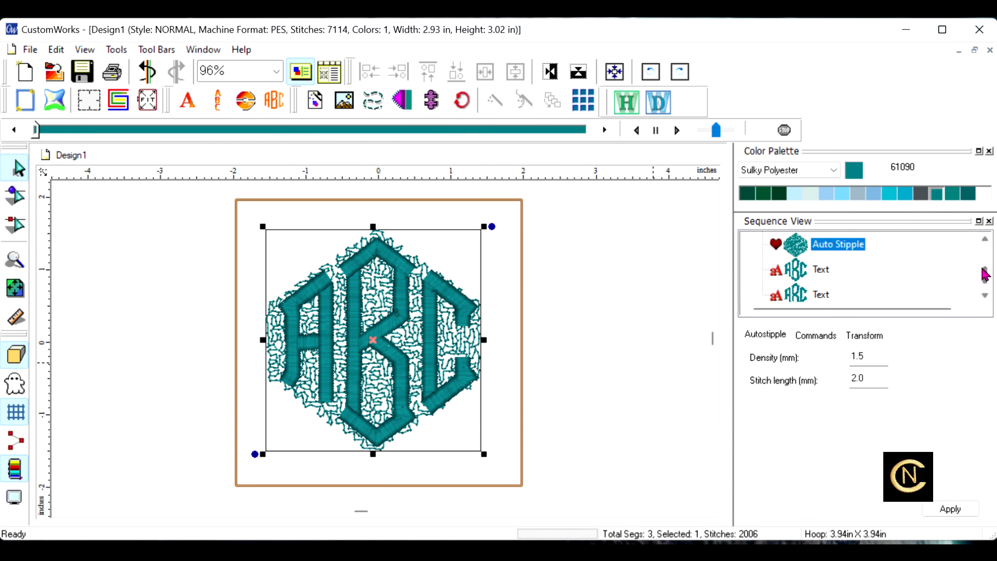
{"action": "left_click", "coordinate": [986, 297]}
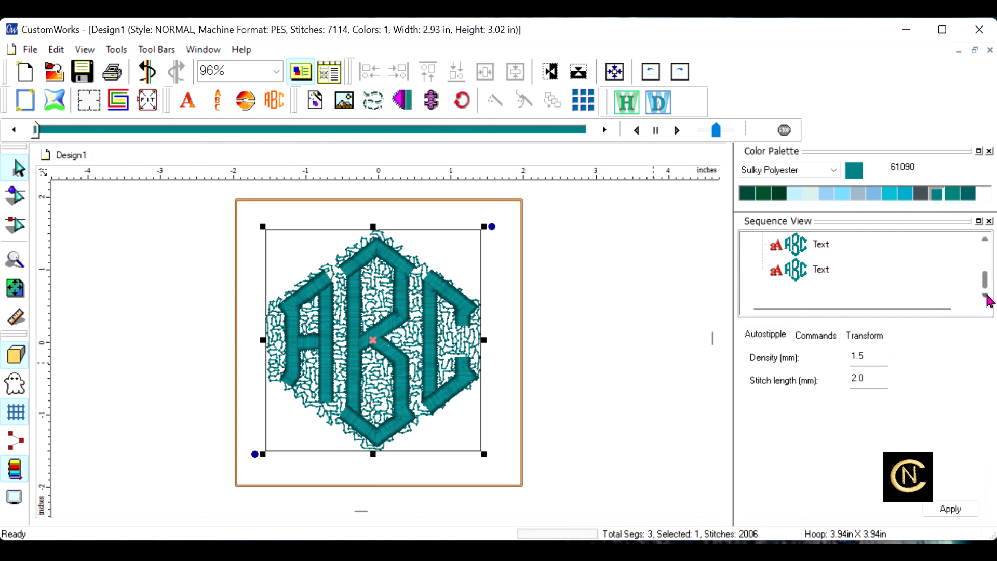
{"action": "left_click", "coordinate": [795, 275]}
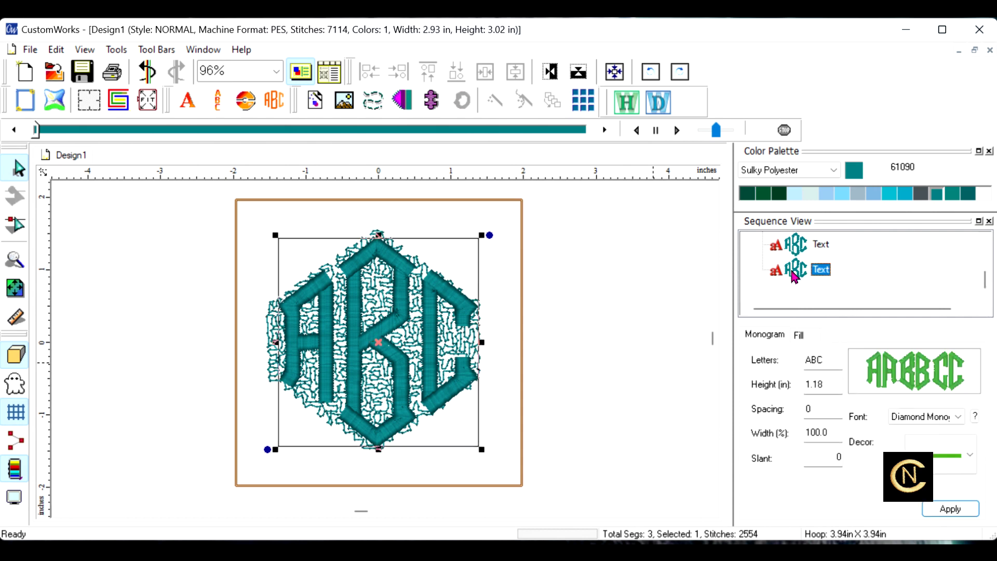
{"action": "right_click", "coordinate": [795, 277]}
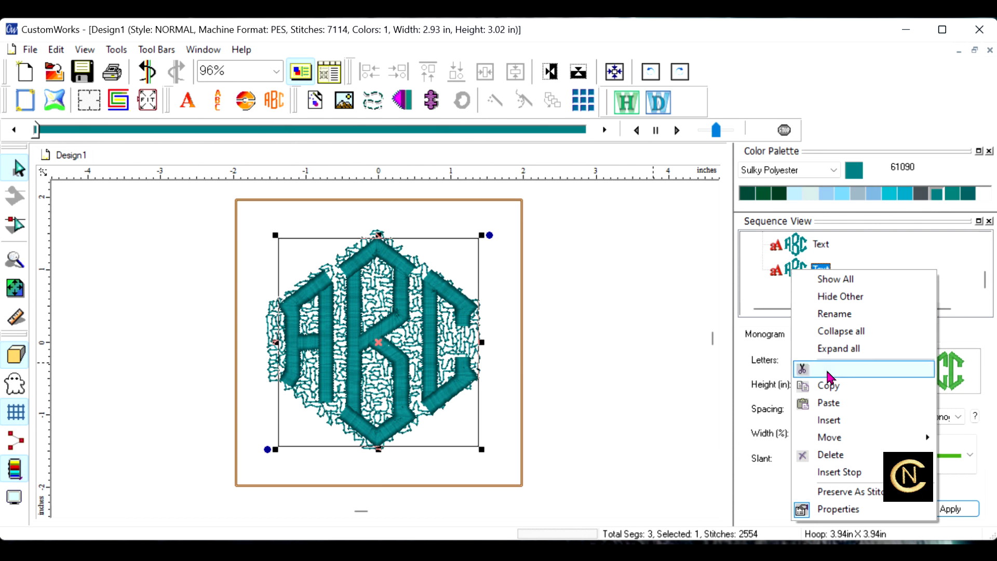
{"action": "left_click", "coordinate": [852, 454]}
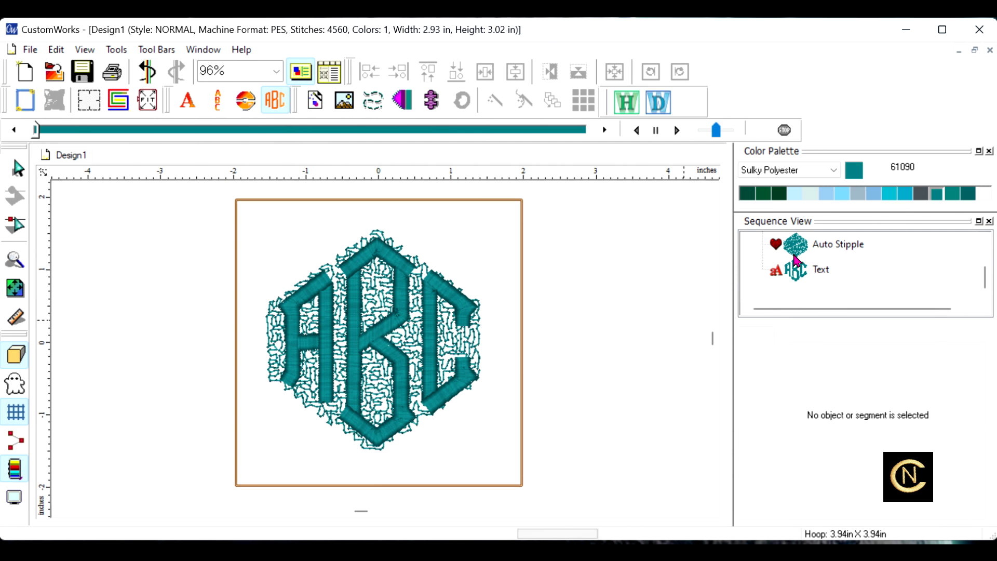
Enlarge the stipple background to about 3.13 × 3.28 in so it extends evenly beyond the monogram.
{"action": "left_click", "coordinate": [795, 253]}
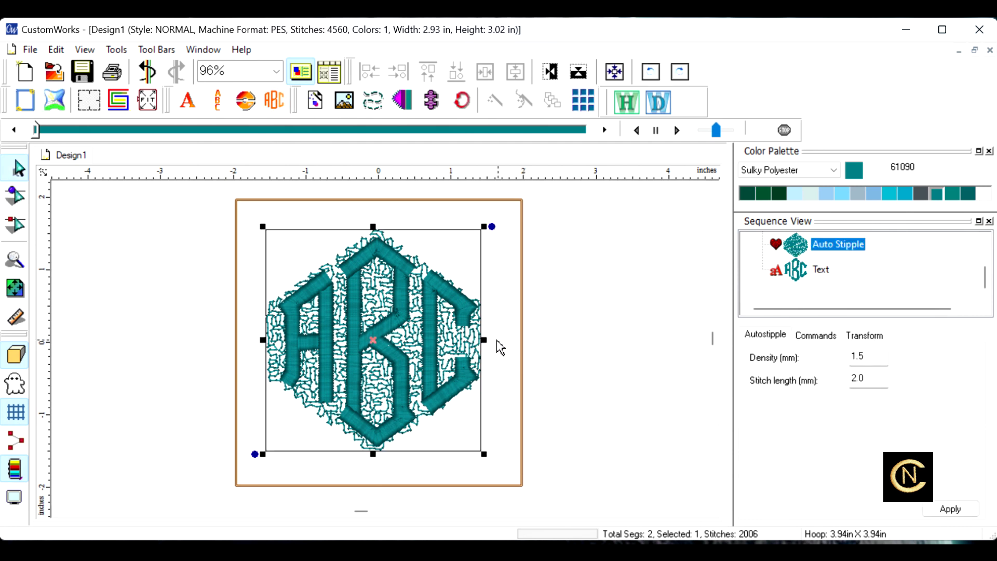
{"action": "left_click_drag", "start_coordinate": [484, 454], "coordinate": [485, 458]}
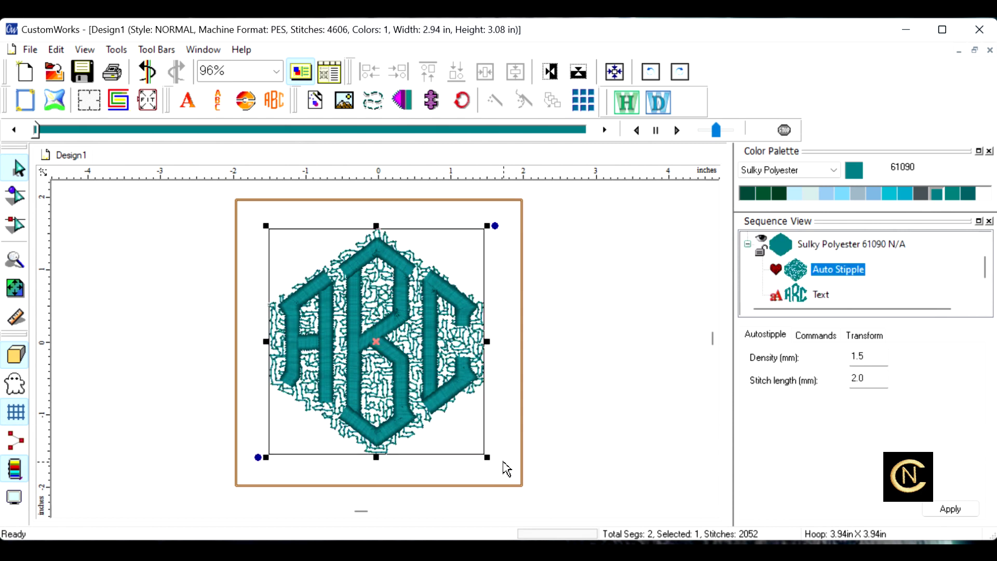
{"action": "left_click_drag", "start_coordinate": [487, 457], "coordinate": [497, 464]}
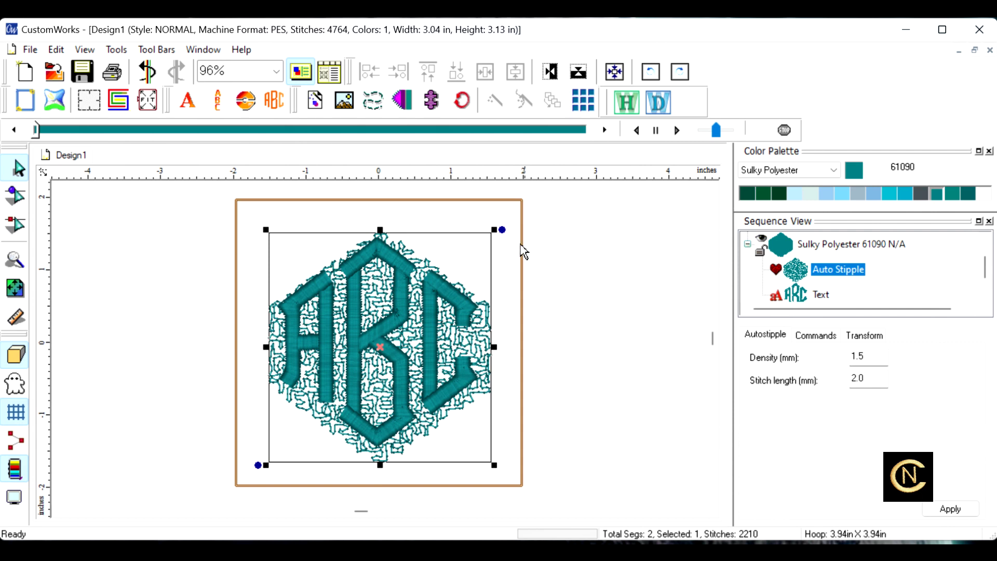
{"action": "left_click_drag", "start_coordinate": [380, 229], "coordinate": [380, 221]}
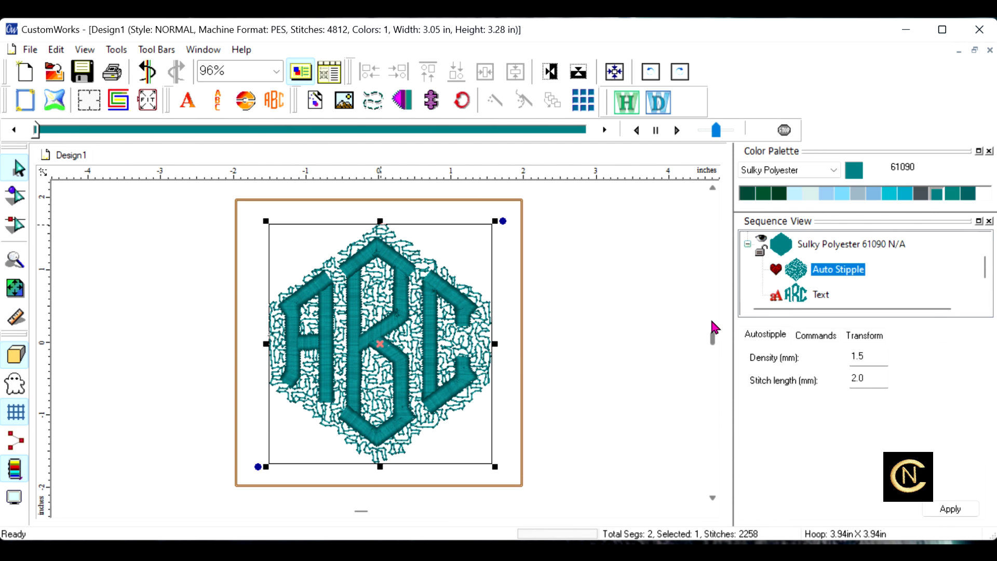
{"action": "left_click_drag", "start_coordinate": [265, 221], "coordinate": [260, 219]}
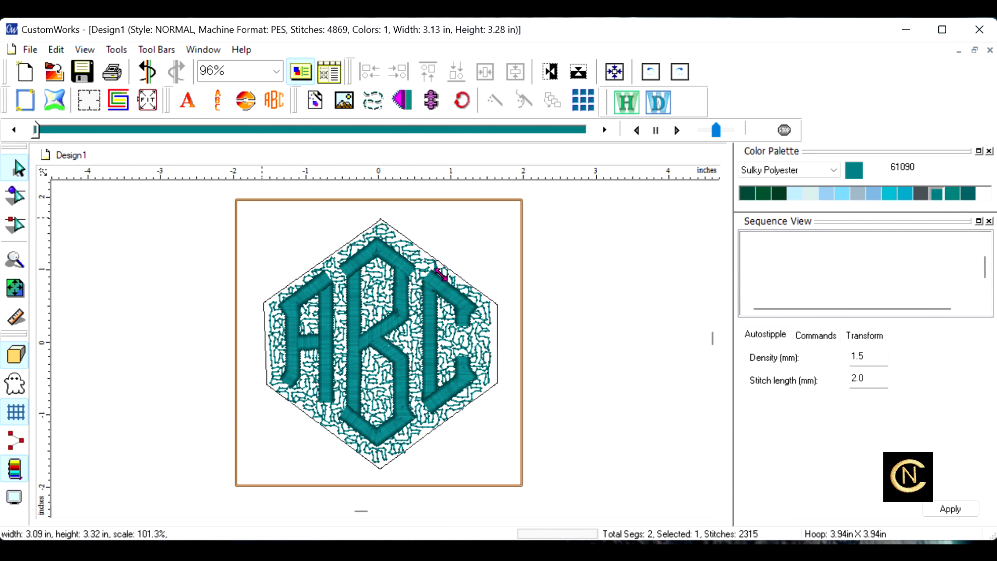
Reposition the stipple background so the monogram sits centered on it, and clear the selection.
{"action": "left_click", "coordinate": [398, 333]}
{"action": "left_click_drag", "start_coordinate": [398, 331], "coordinate": [398, 327]}
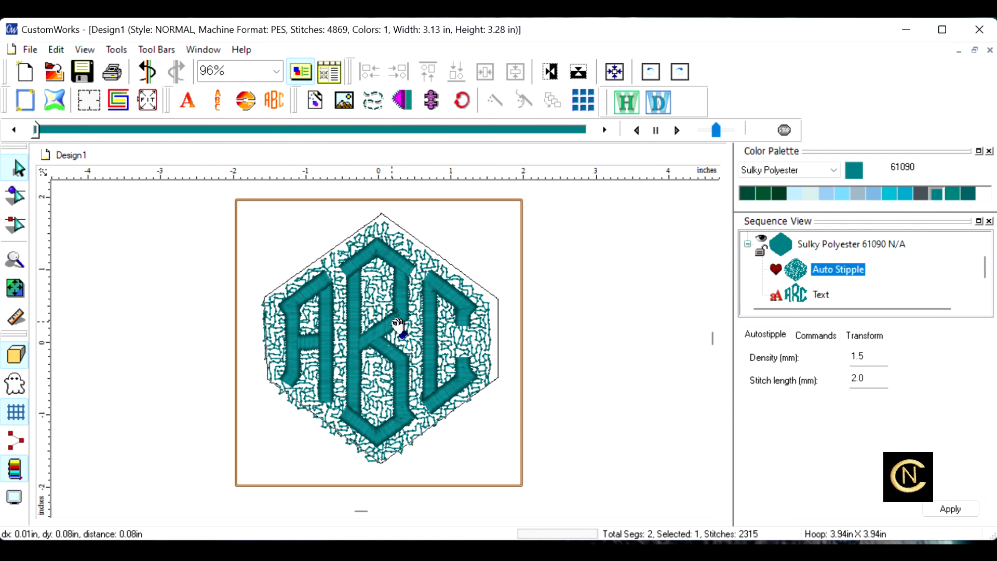
{"action": "left_click_drag", "start_coordinate": [399, 326], "coordinate": [399, 327]}
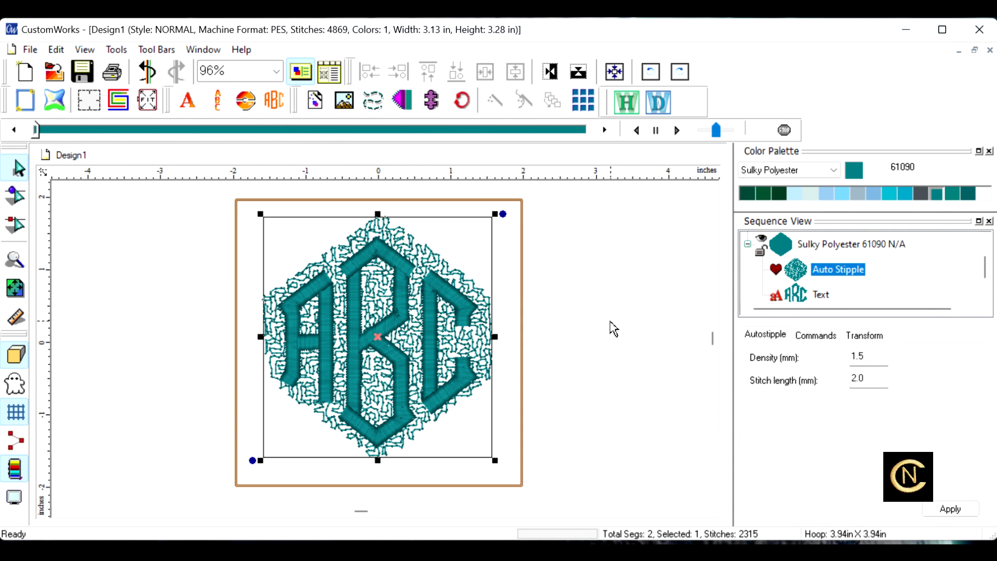
{"action": "left_click", "coordinate": [614, 328]}
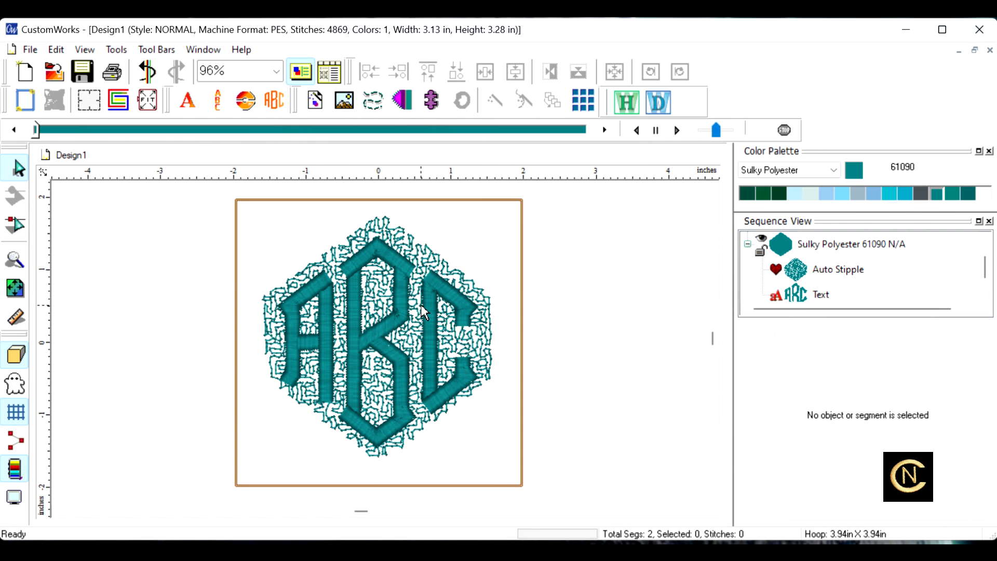
{"action": "left_click_drag", "start_coordinate": [399, 306], "coordinate": [399, 306]}
{"action": "left_click", "coordinate": [617, 310]}
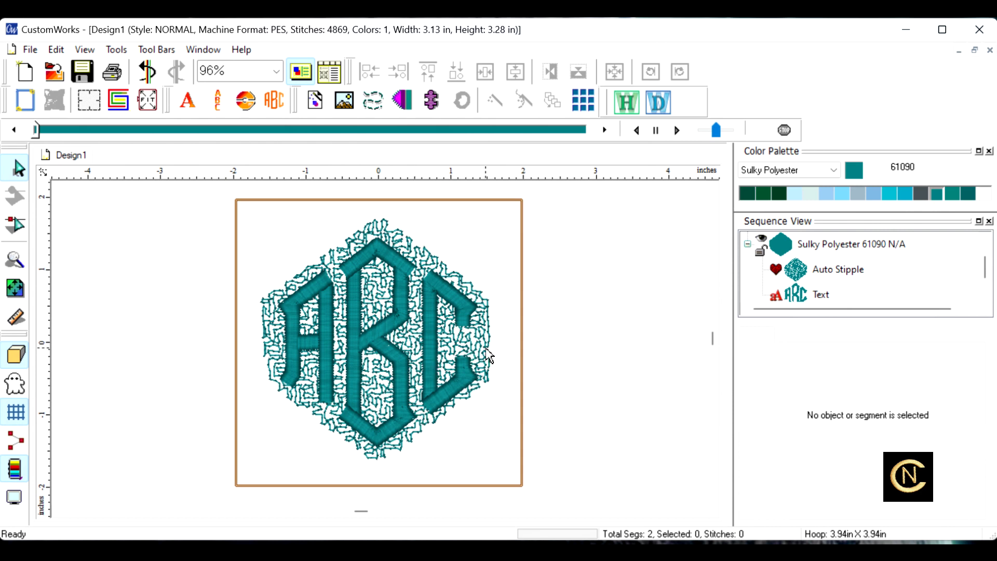
Set the stipple background's stitch length to 2.5 mm and apply it.
{"action": "left_click", "coordinate": [796, 275]}
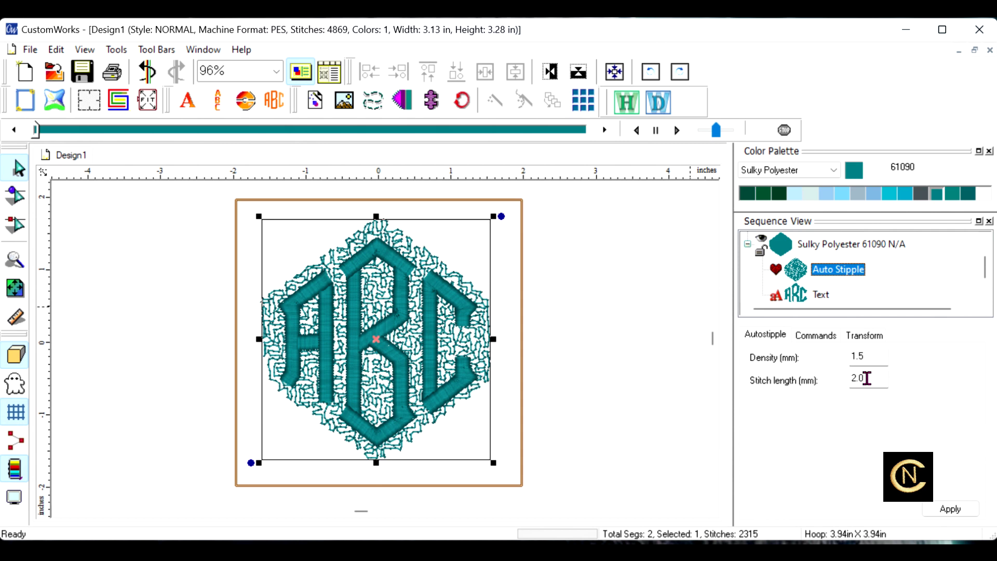
{"action": "left_click", "coordinate": [866, 378]}
{"action": "double_click", "coordinate": [866, 378]}
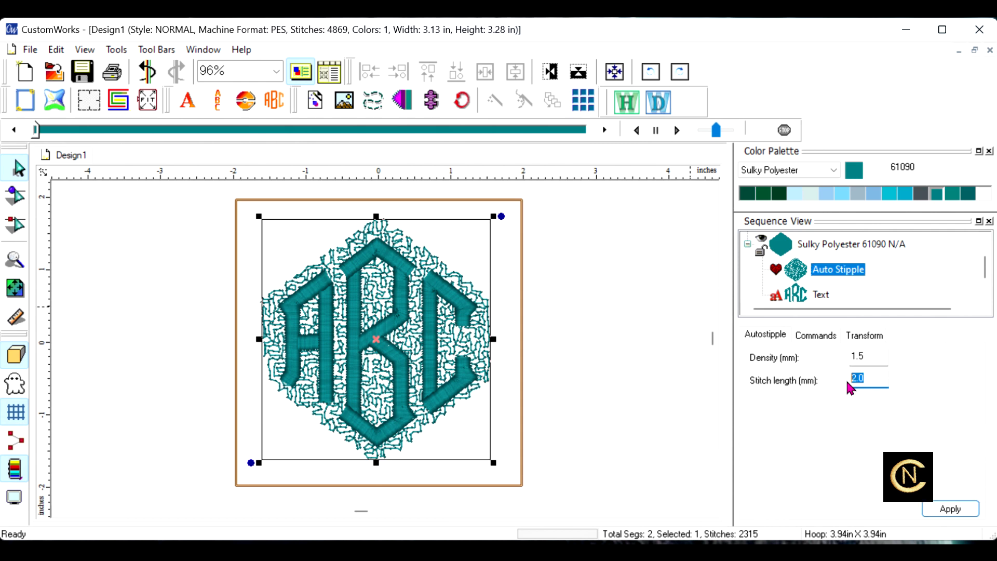
{"action": "type", "text": "2.5"}
{"action": "left_click", "coordinate": [953, 509]}
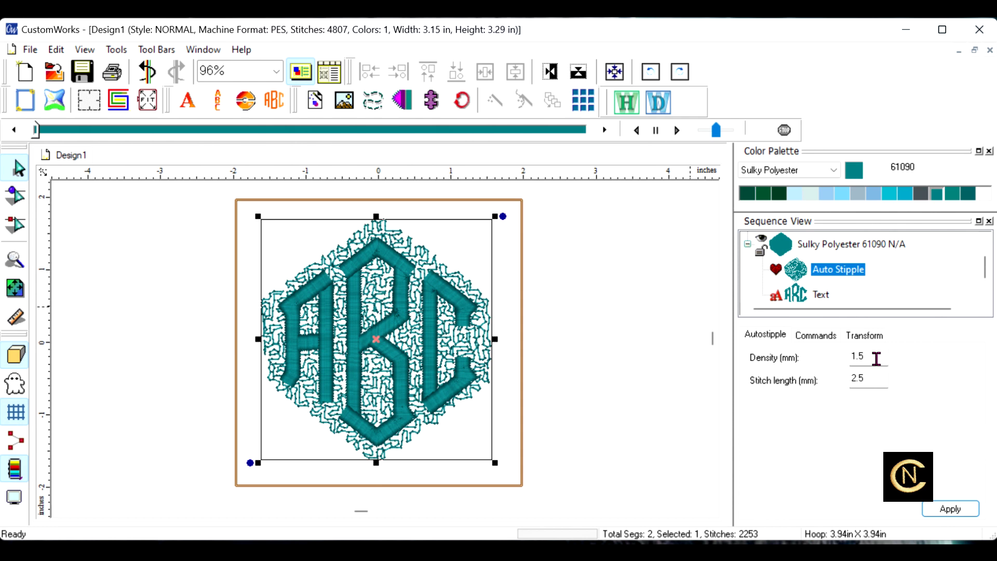
Try stipple densities of 1.0 mm and 2.0 mm on the background, applying each one.
{"action": "left_click_drag", "start_coordinate": [876, 359], "coordinate": [851, 365]}
{"action": "type", "text": "1.0"}
{"action": "left_click", "coordinate": [956, 512]}
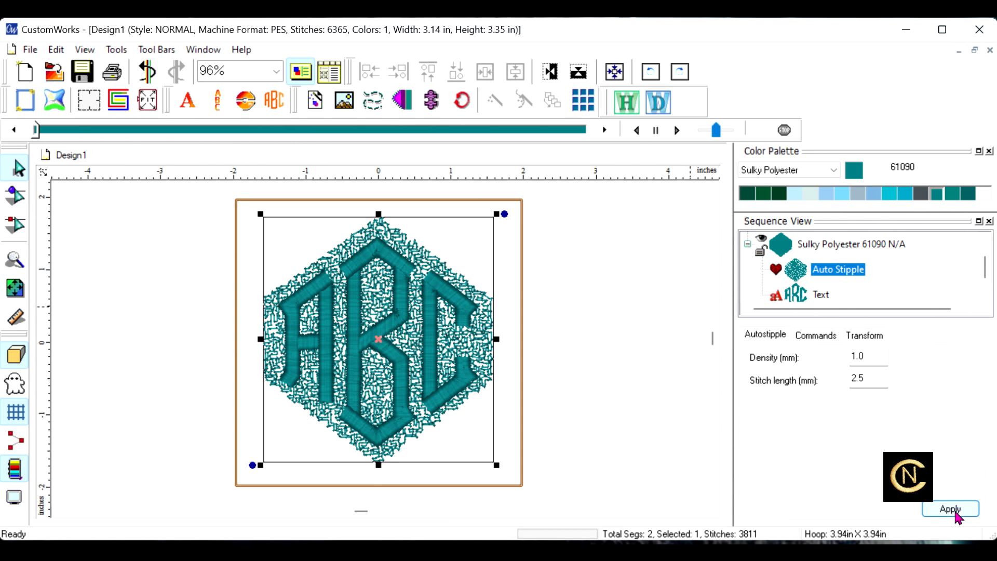
{"action": "left_click_drag", "start_coordinate": [870, 355], "coordinate": [831, 355]}
{"action": "type", "text": "2.0"}
{"action": "left_click", "coordinate": [958, 510]}
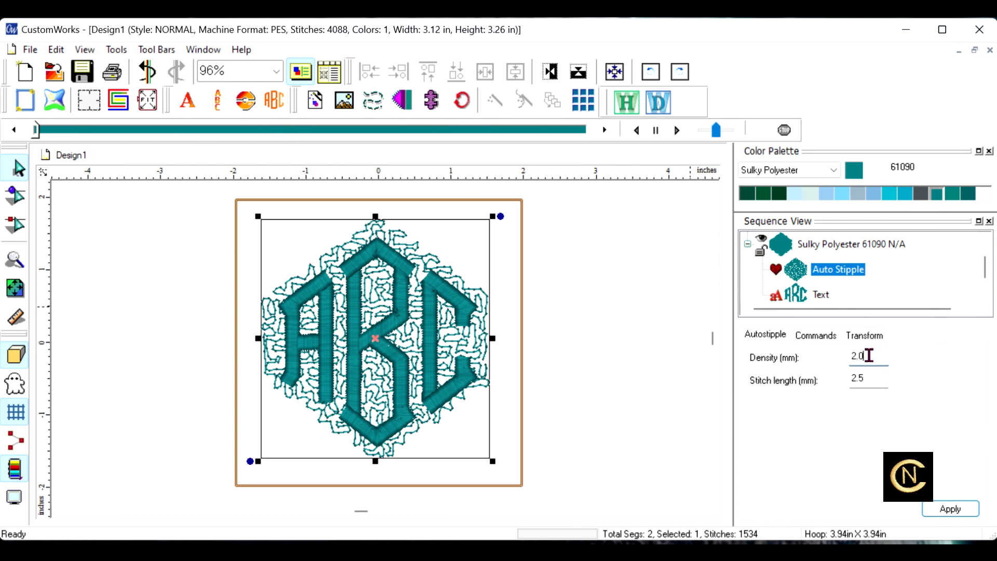
Set the stipple background's density to 1.5 mm and apply it.
{"action": "left_click_drag", "start_coordinate": [867, 355], "coordinate": [830, 359]}
{"action": "type", "text": "1.5"}
{"action": "left_click", "coordinate": [950, 509]}
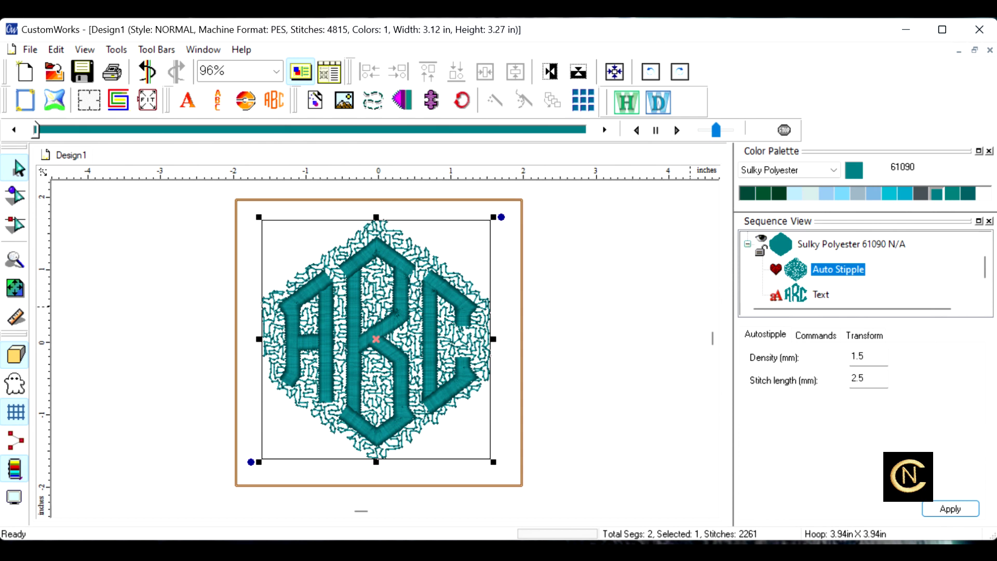
Increase the stitch simulation speed and recolor the auto stipple background to light blue Sulky Polyester 61074, leaving nothing selected.
{"action": "left_click", "coordinate": [591, 396]}
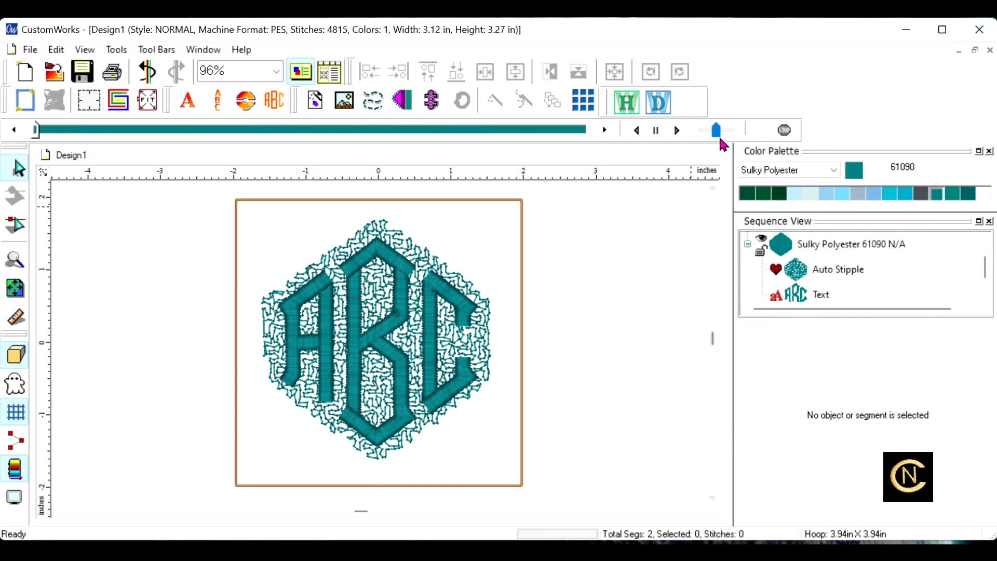
{"action": "left_click_drag", "start_coordinate": [717, 129], "coordinate": [736, 137]}
{"action": "left_click", "coordinate": [794, 276]}
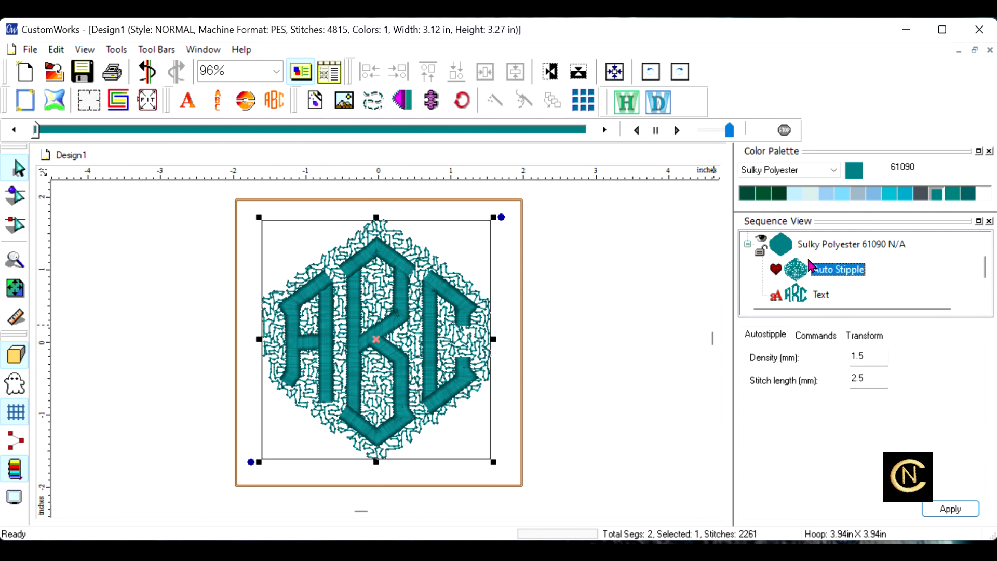
{"action": "left_click", "coordinate": [800, 197]}
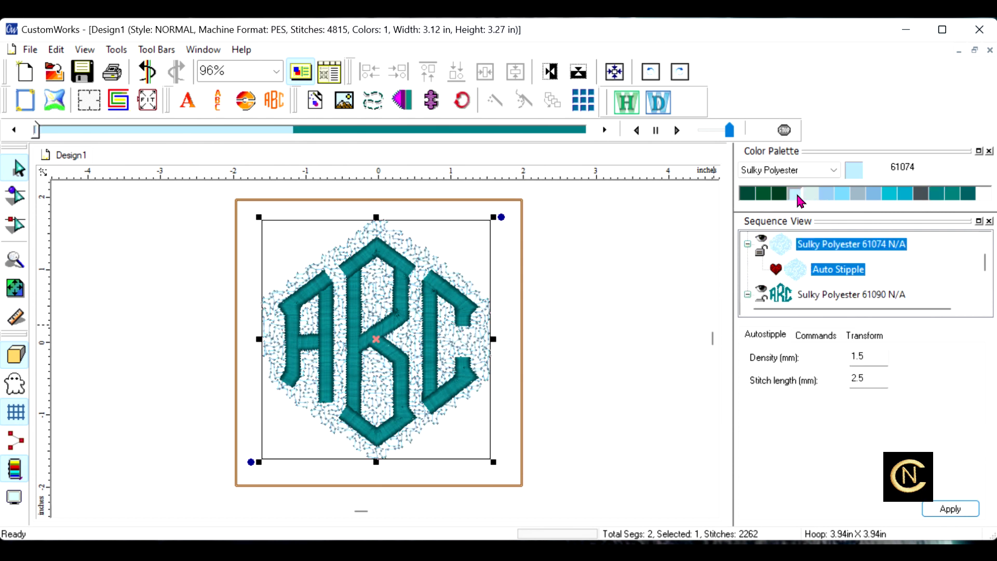
{"action": "left_click", "coordinate": [661, 311]}
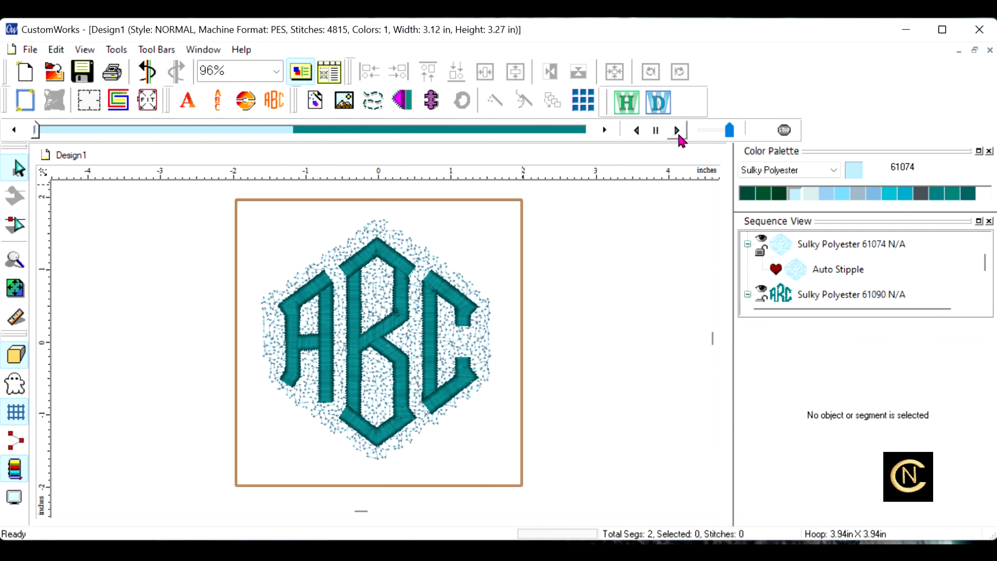
Play the stitch-out simulation of the whole design through to the end, and return to object selection.
{"action": "left_click", "coordinate": [678, 134]}
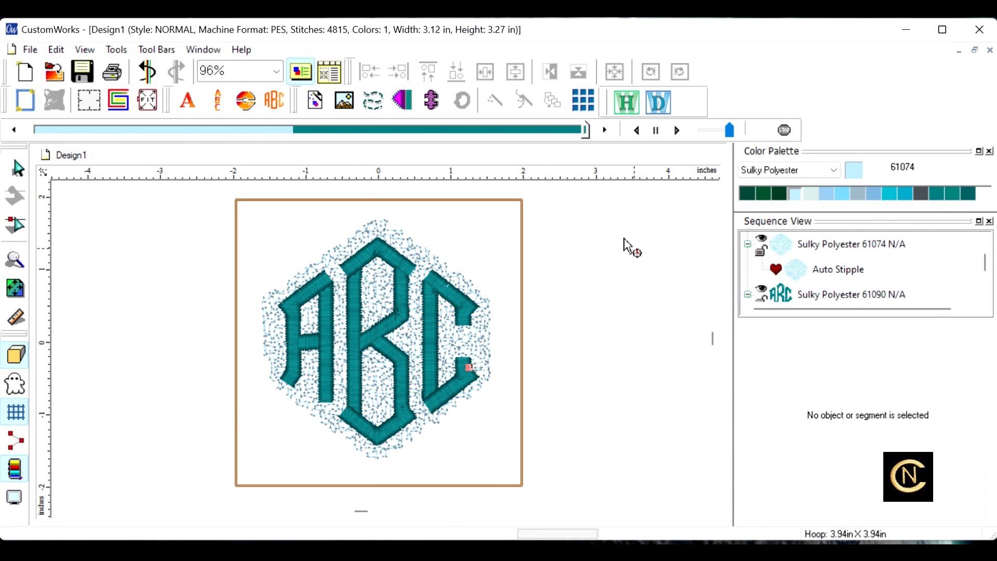
{"action": "left_click", "coordinate": [17, 169]}
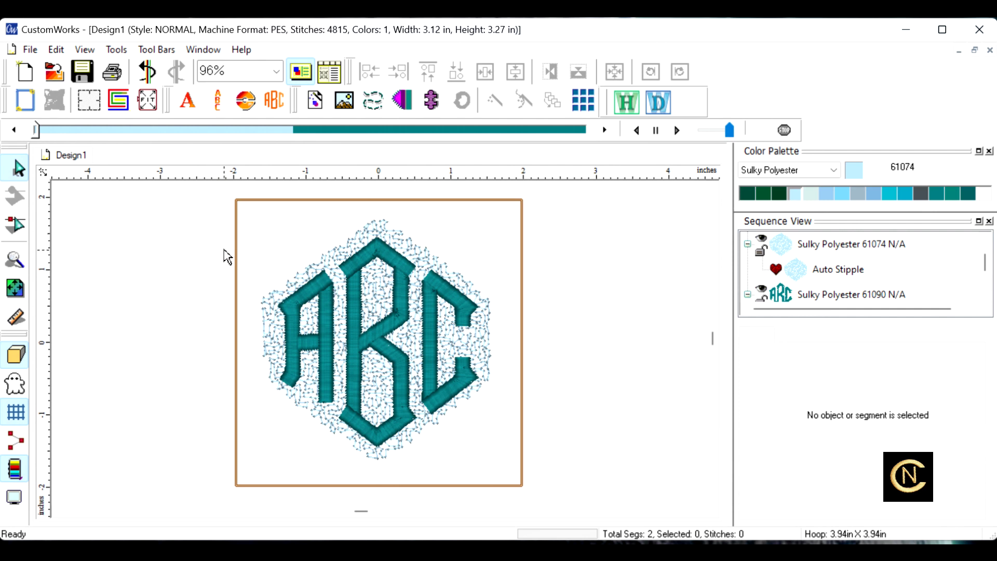
Review the embroidery machine formats available for saving the design as a new file, and close the dialog without saving.
{"action": "left_click", "coordinate": [30, 50]}
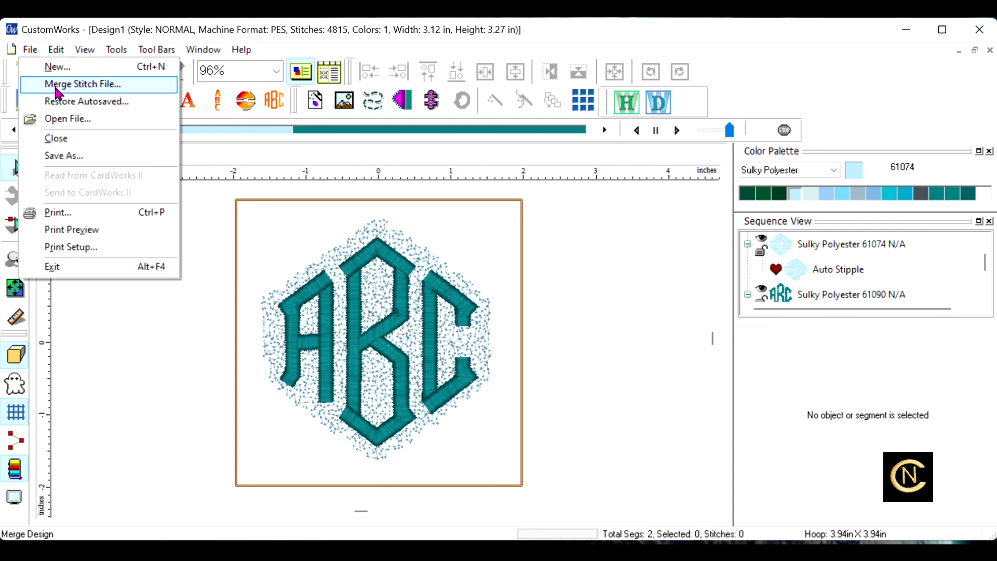
{"action": "left_click", "coordinate": [60, 156]}
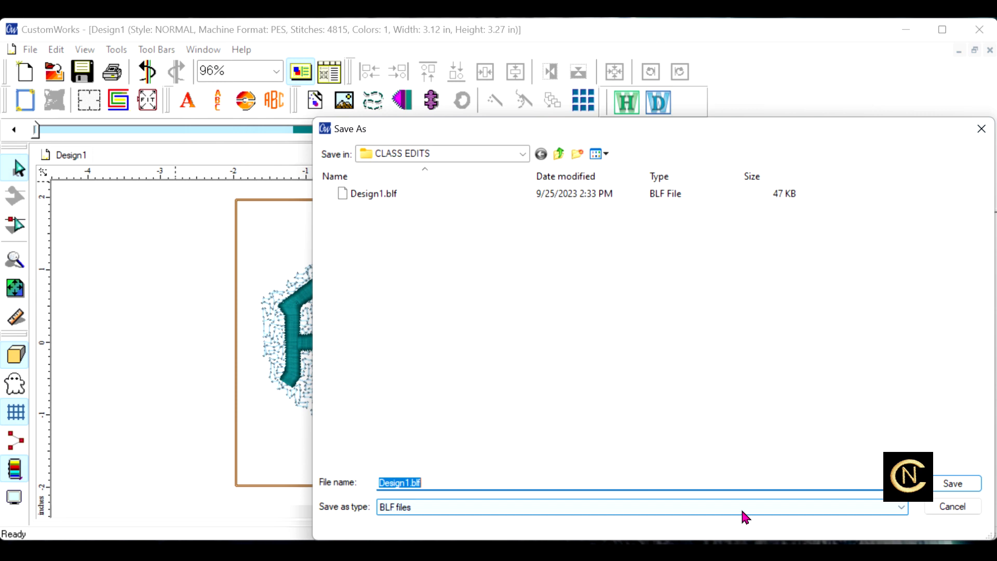
{"action": "left_click", "coordinate": [901, 511]}
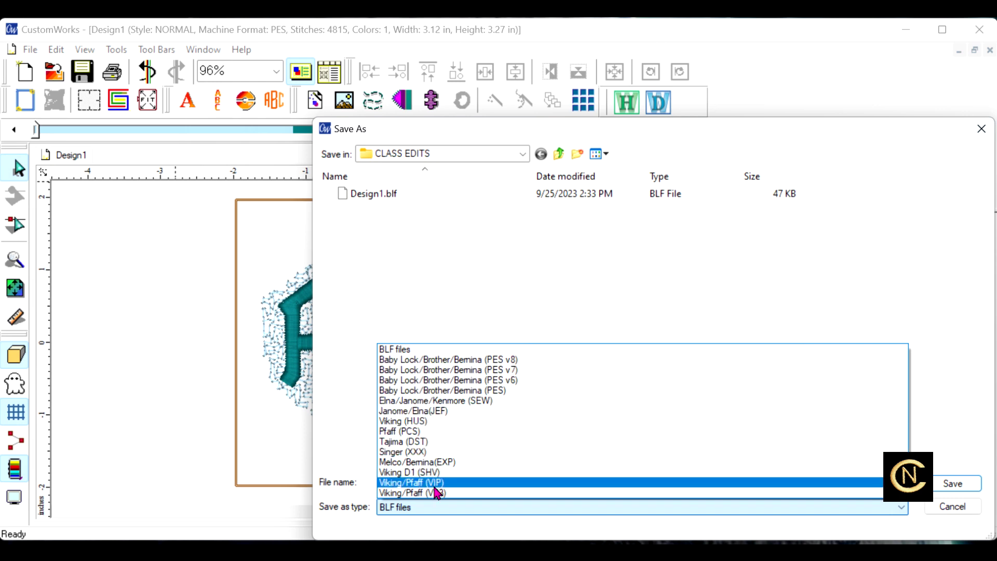
{"action": "left_click", "coordinate": [965, 514]}
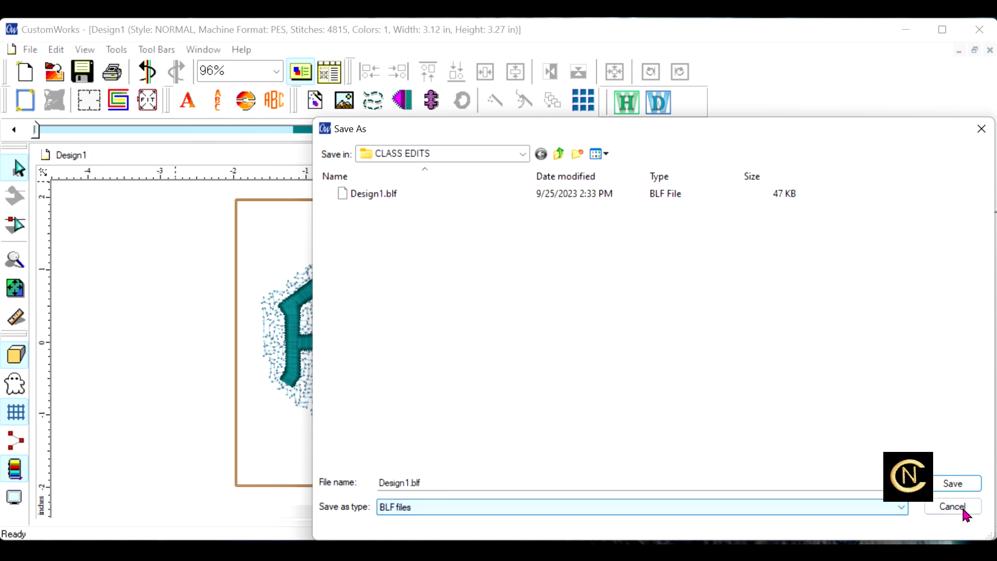
{"action": "left_click", "coordinate": [981, 128]}
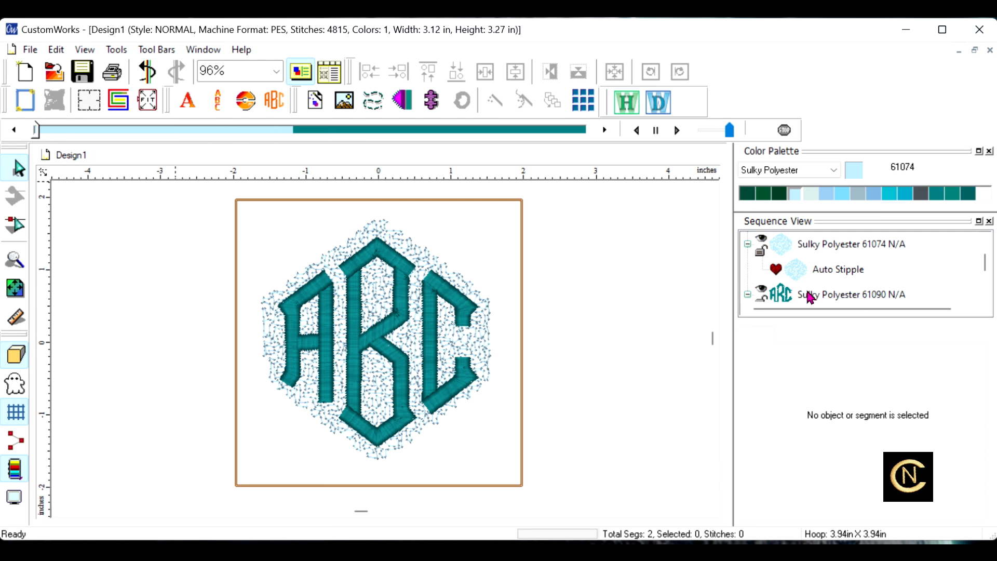
Set the ABC monogram's satin fill density to 0.30 mm, apply it, and clear the selection.
{"action": "left_click", "coordinate": [787, 295]}
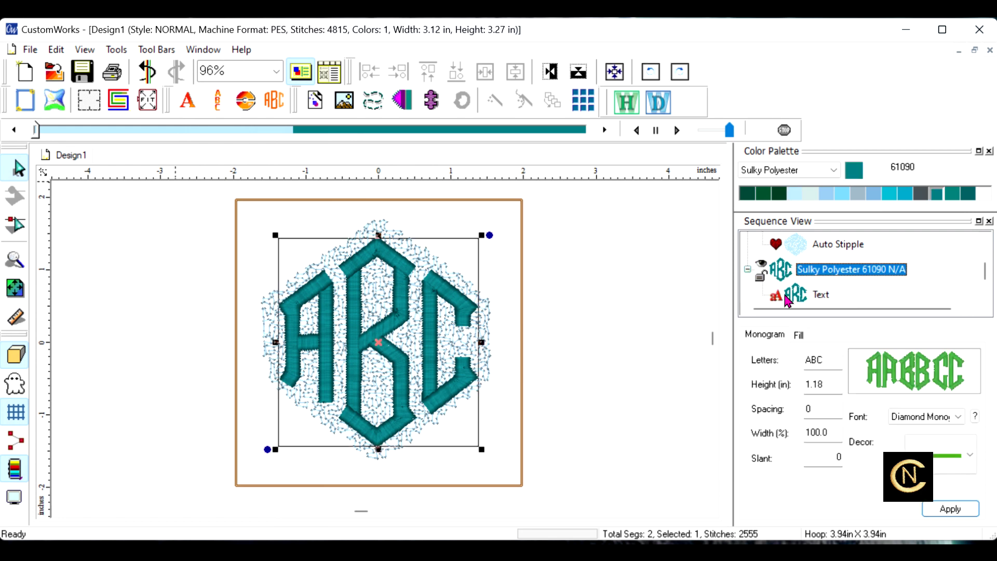
{"action": "left_click", "coordinate": [801, 335]}
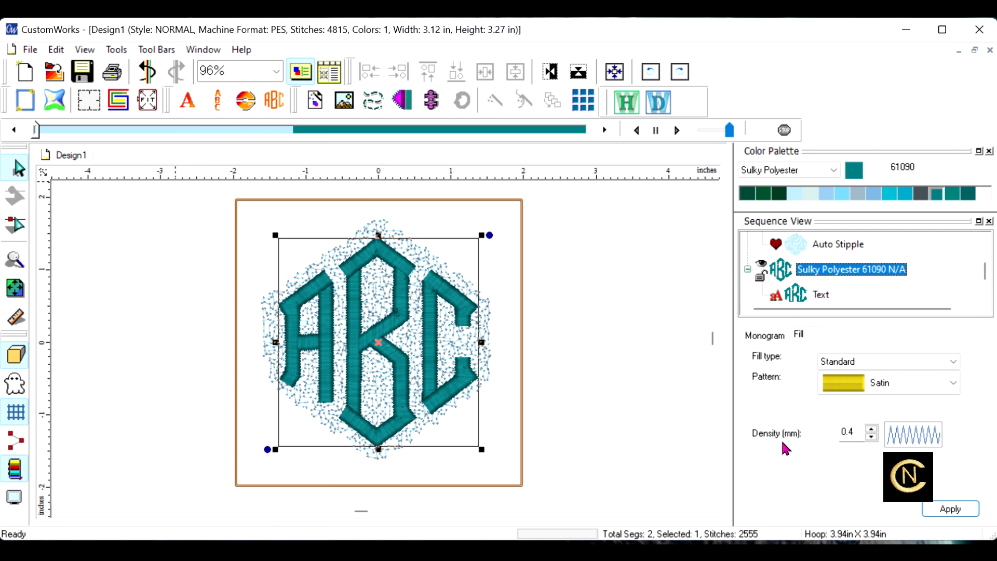
{"action": "left_click", "coordinate": [870, 436]}
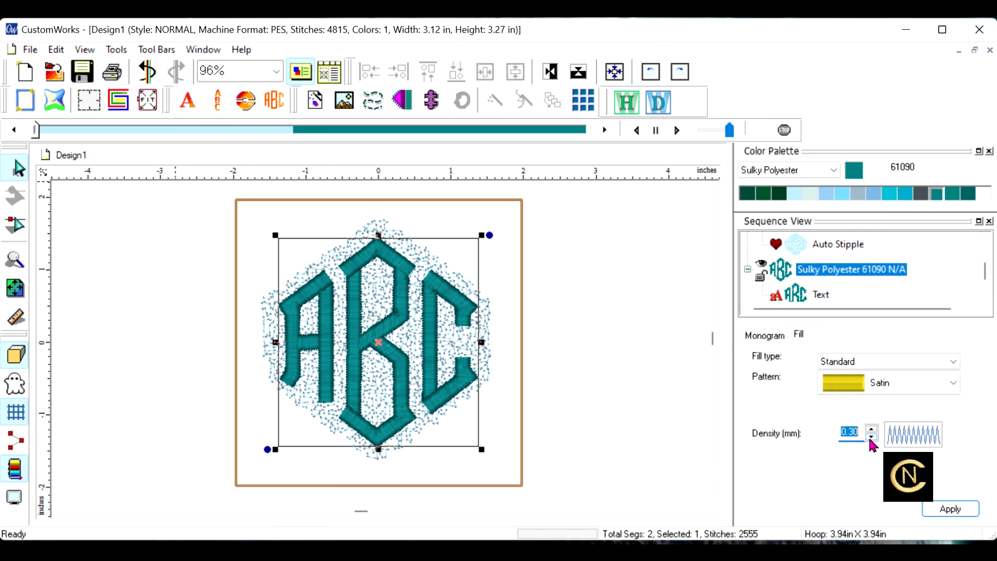
{"action": "left_click", "coordinate": [951, 510]}
{"action": "left_click", "coordinate": [684, 409]}
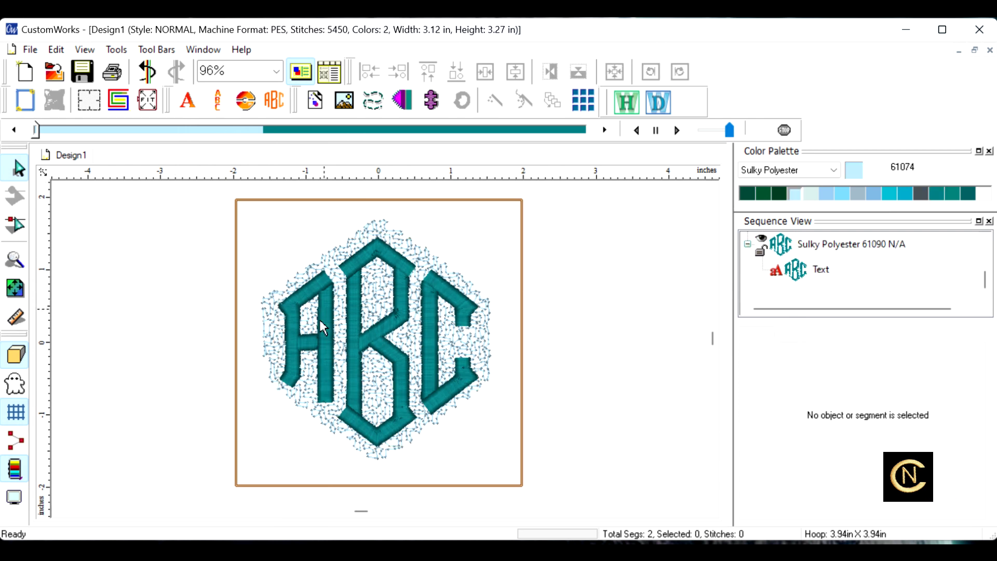